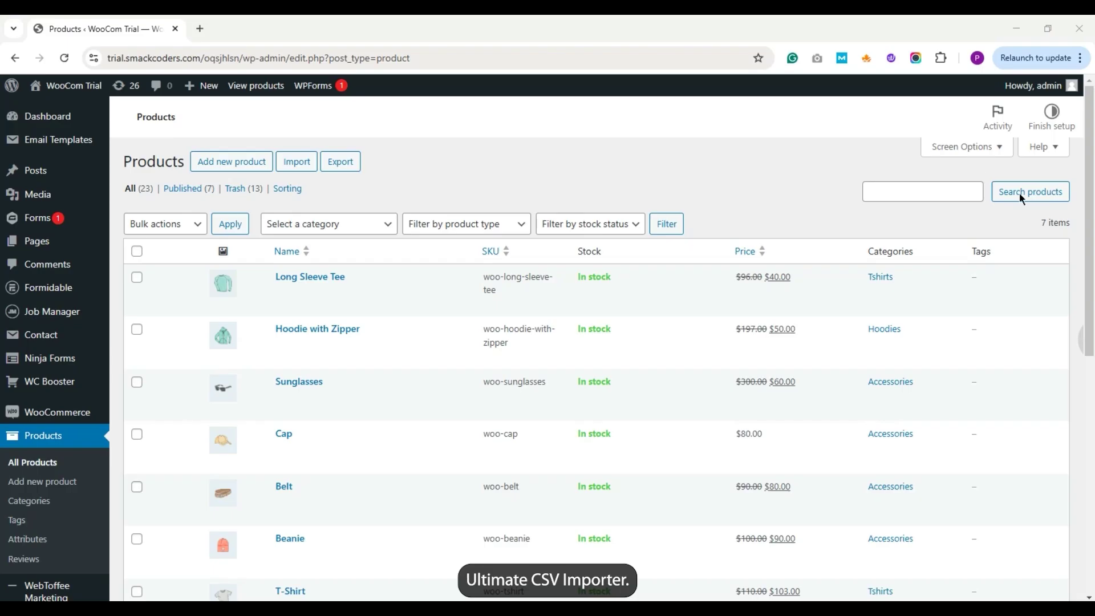
- Open the Ultimate CSV Importer PRO plugin page from the WordPress admin
scroll(2, 279, down, 2)
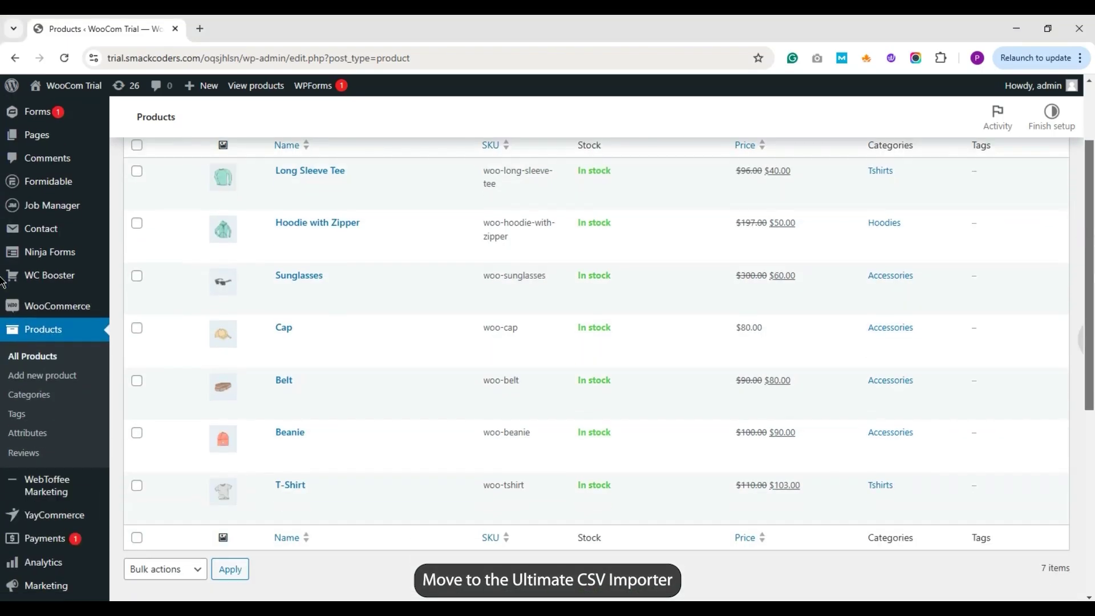
scroll(1, 280, down, 2)
scroll(3, 456, down, 3)
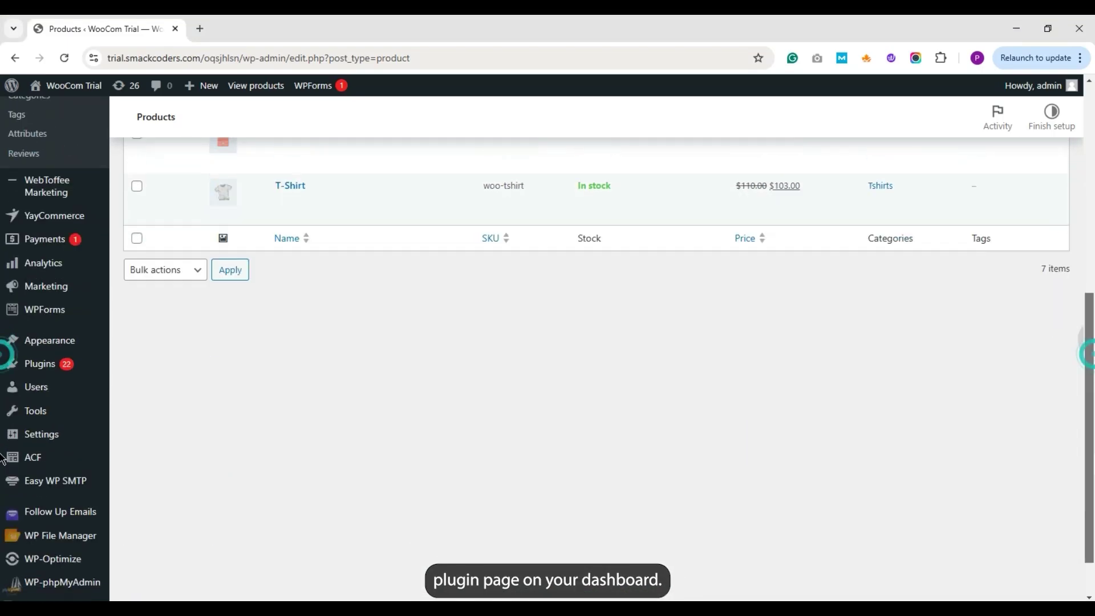
scroll(2, 458, down, 1)
click(75, 562)
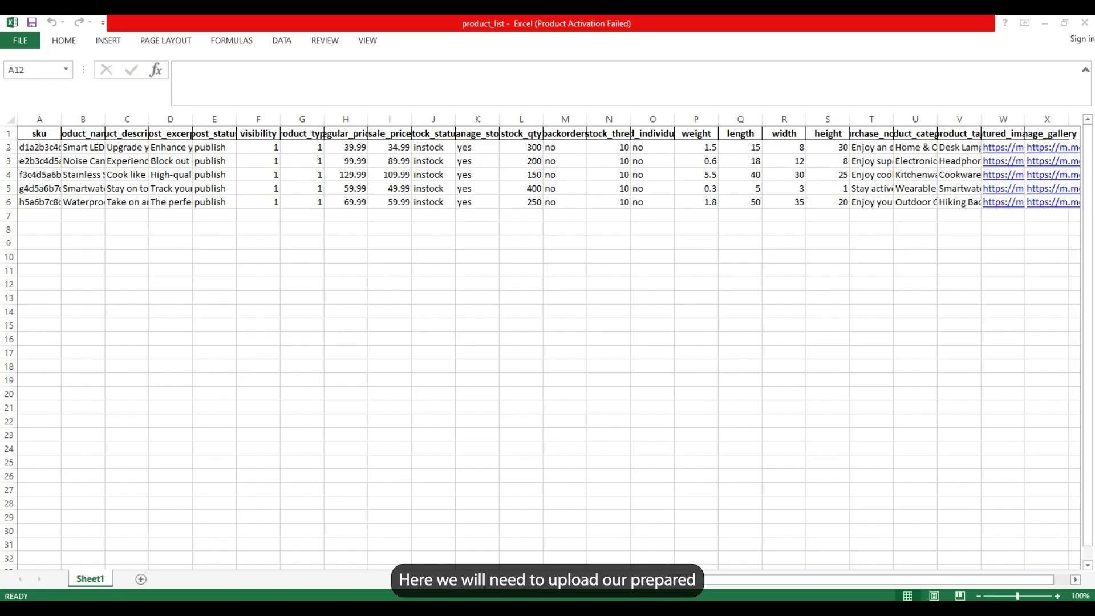
- Examine the product columns from sku to image_gallery in the product_list Excel sheet, and return to the importer page
click(57, 148)
click(175, 238)
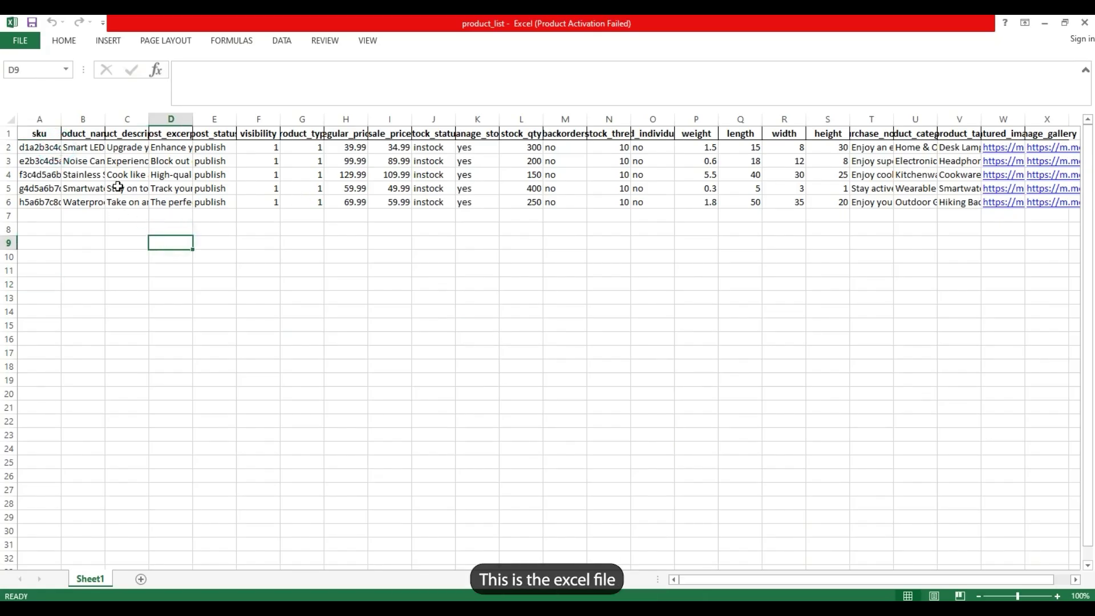
click(565, 174)
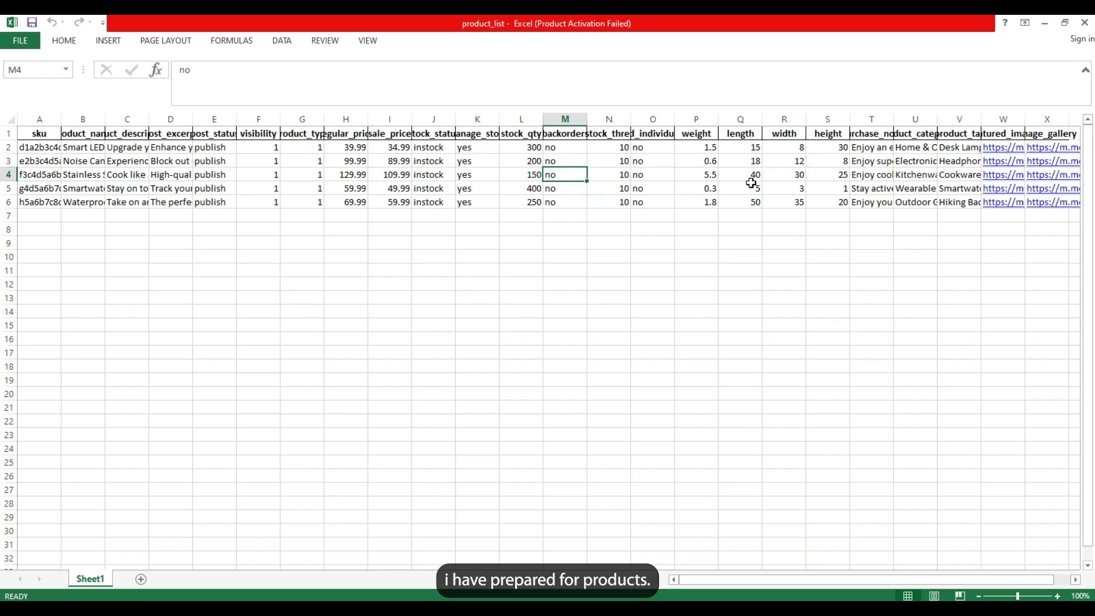
key(Right)
key(Right)
key(Right)
key(Right)
key(Right)
key(Right)
key(Right)
key(Right)
key(Right)
key(Right)
key(Right)
key(Right)
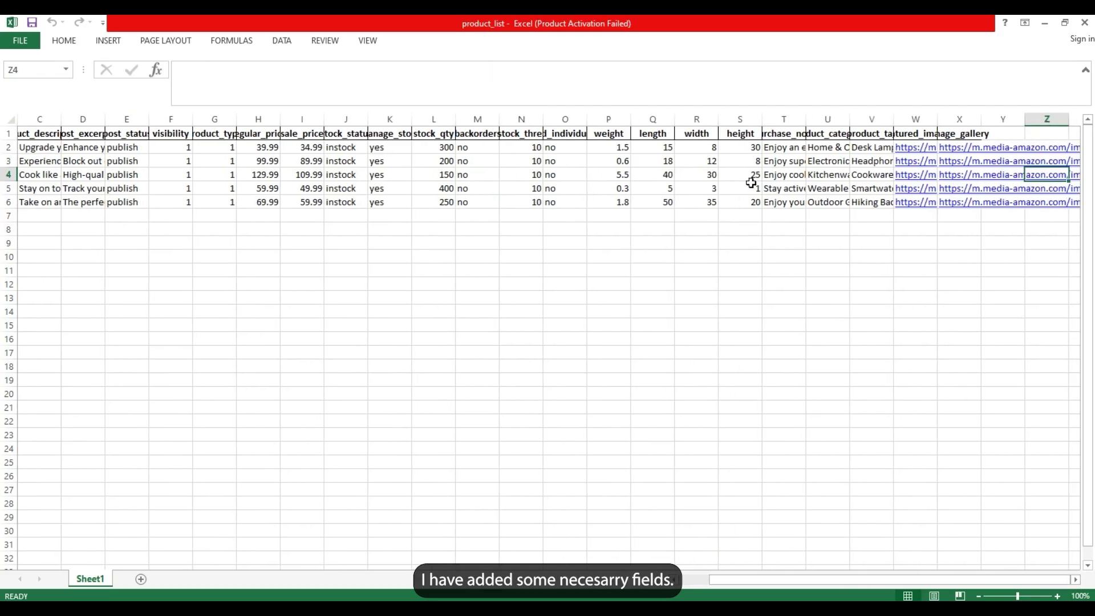
key(Left)
key(Left)
key(Left)
key(Left)
key(Left)
key(Left)
key(Left)
key(Right)
key(Right)
key(Right)
key(Right)
key(Right)
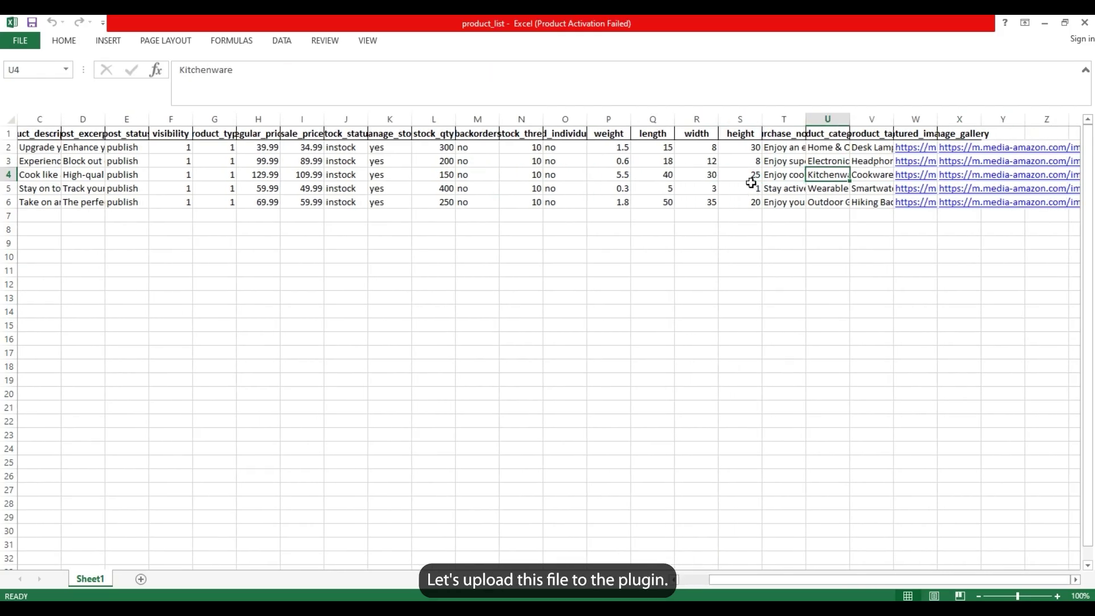
key(Right)
key(Left)
key(Left)
key(Left)
key(Left)
key(Left)
key(Left)
key(Left)
key(Left)
key(Left)
key(Left)
key(Left)
key(Left)
key(Left)
key(Left)
key(Left)
key(Left)
key(Left)
key(Left)
key(Left)
key(Left)
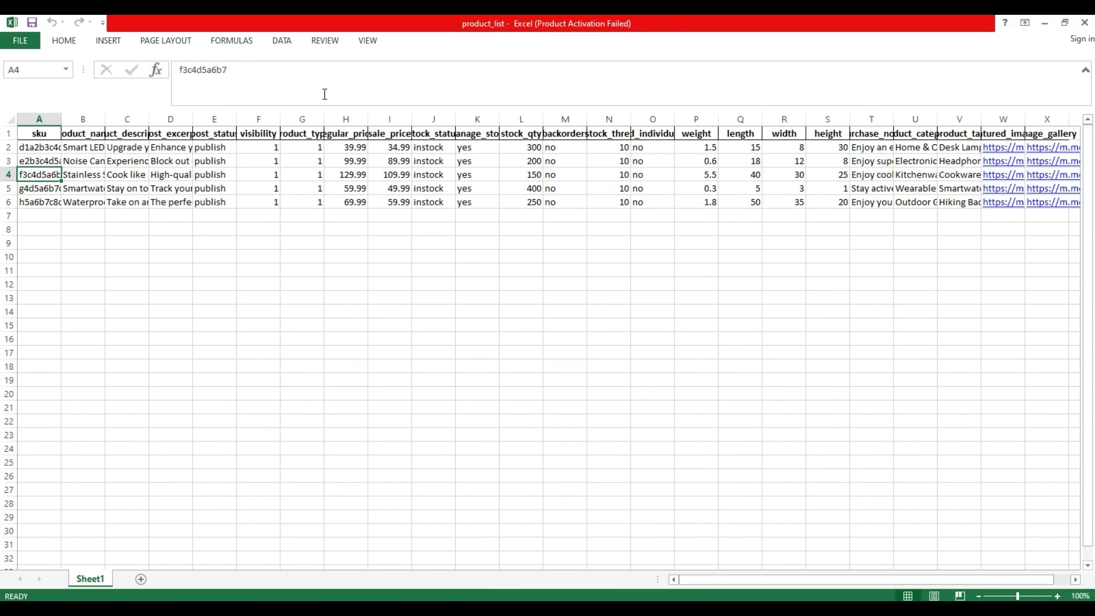
click(1045, 23)
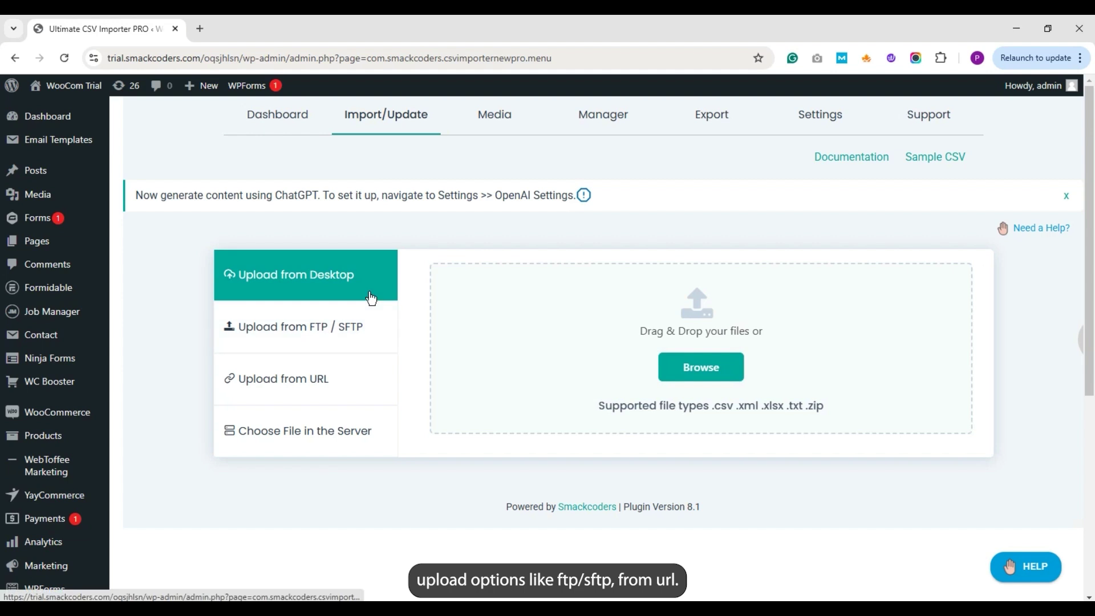
- Check the FTP/SFTP, URL and server upload sources, and upload the product_list Excel file from the desktop
click(354, 329)
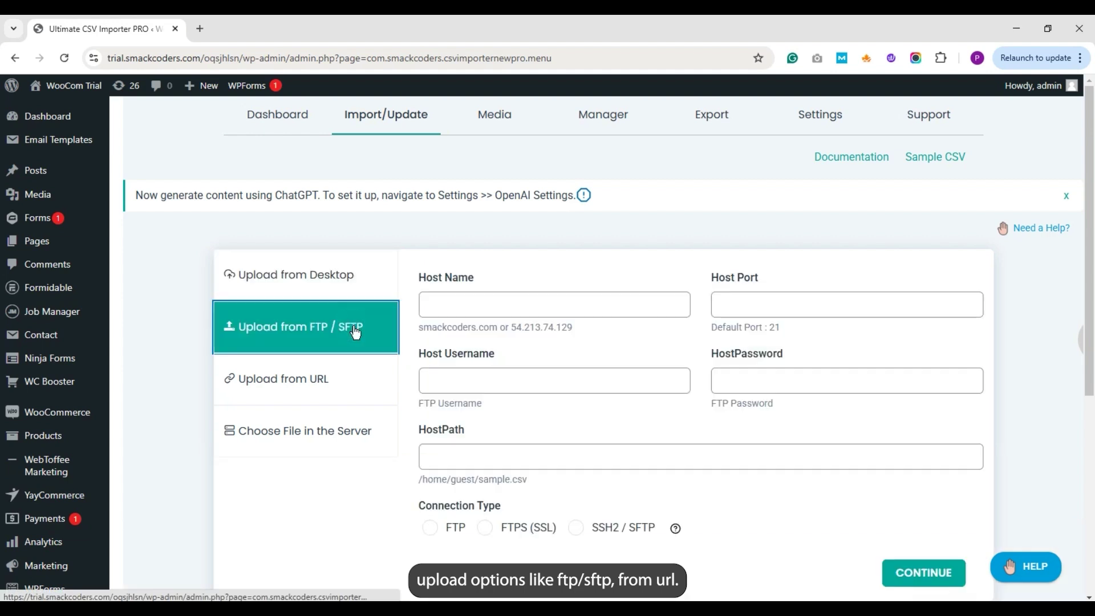
click(353, 369)
click(430, 304)
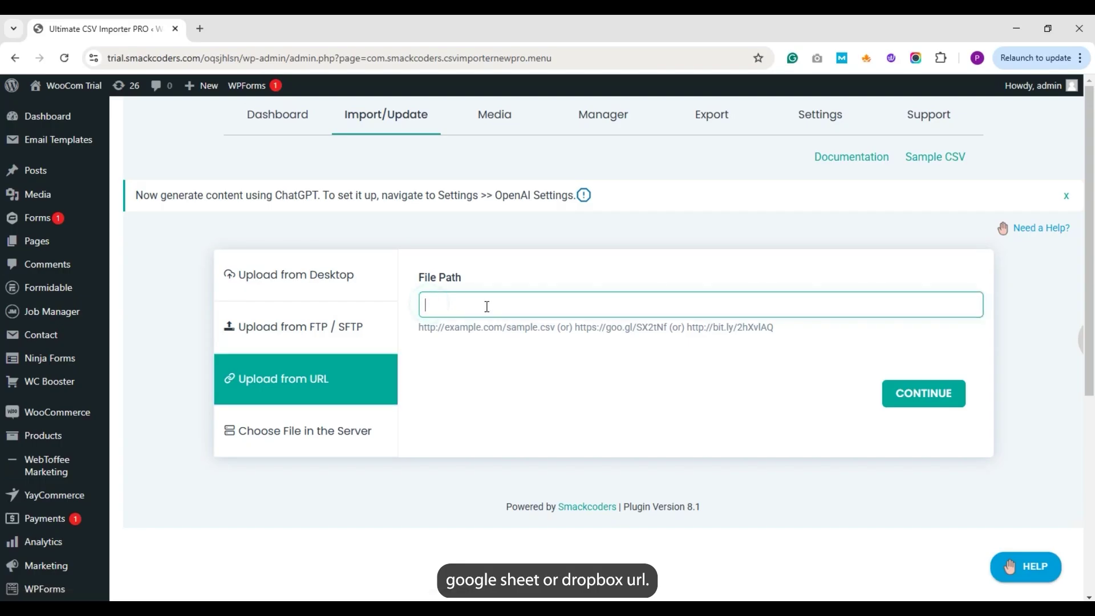
click(373, 428)
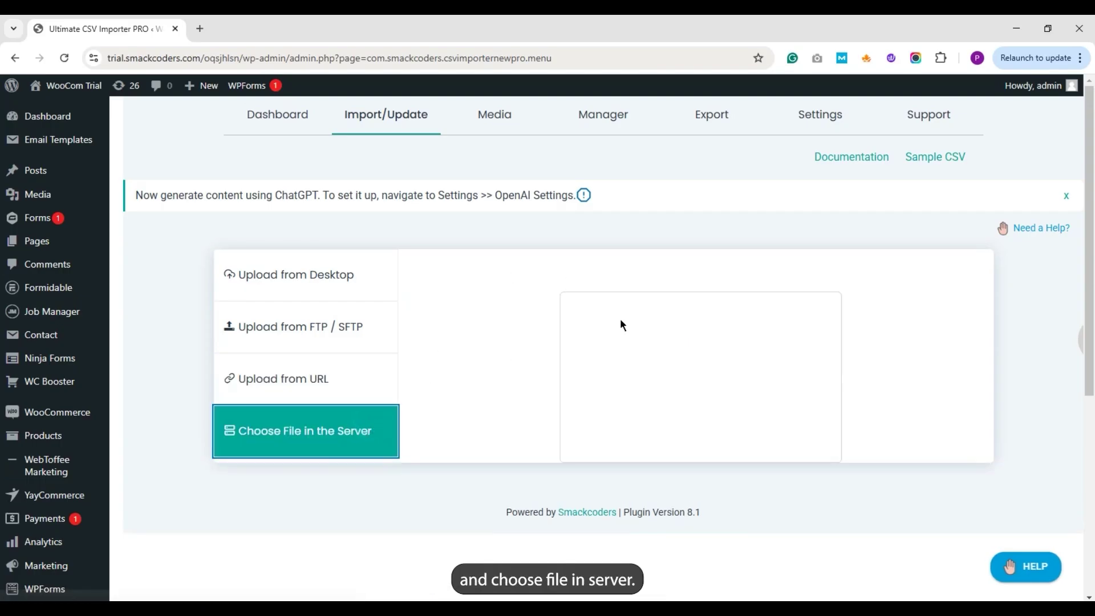
click(325, 274)
click(676, 373)
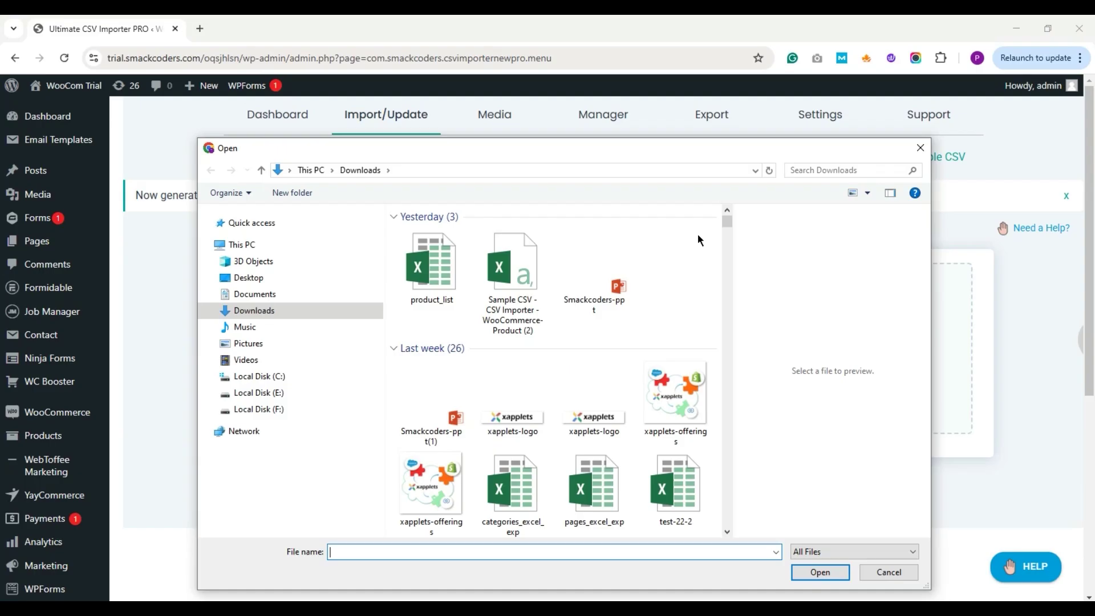
click(450, 274)
click(804, 570)
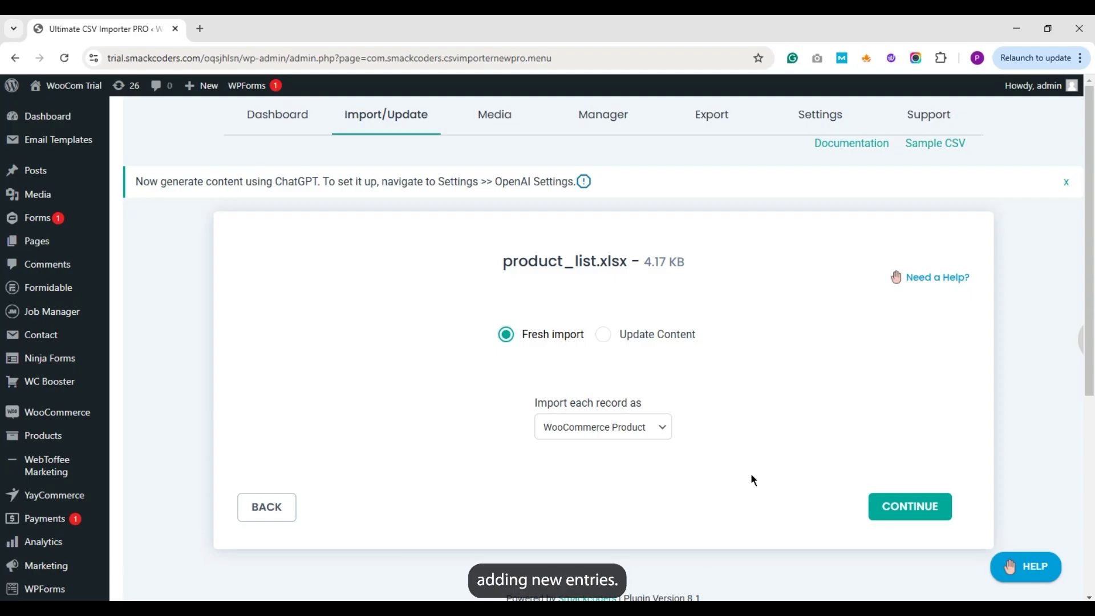
- Create a new mapping for a fresh WooCommerce Product import, assigning product_name to Title and product_description to Content
click(885, 509)
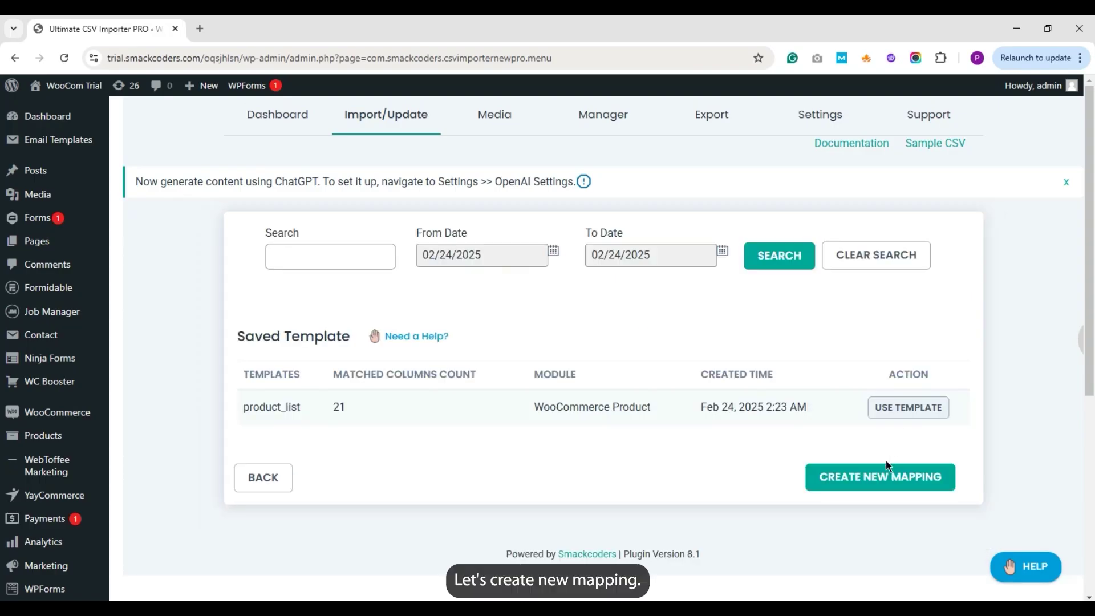
click(878, 482)
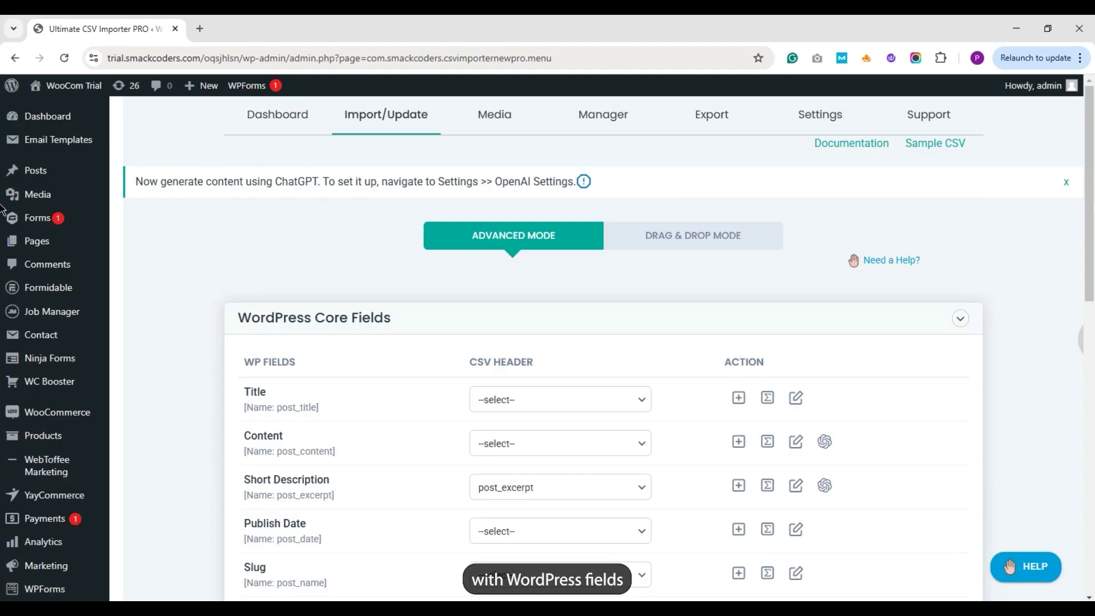
scroll(1087, 283, down, 3)
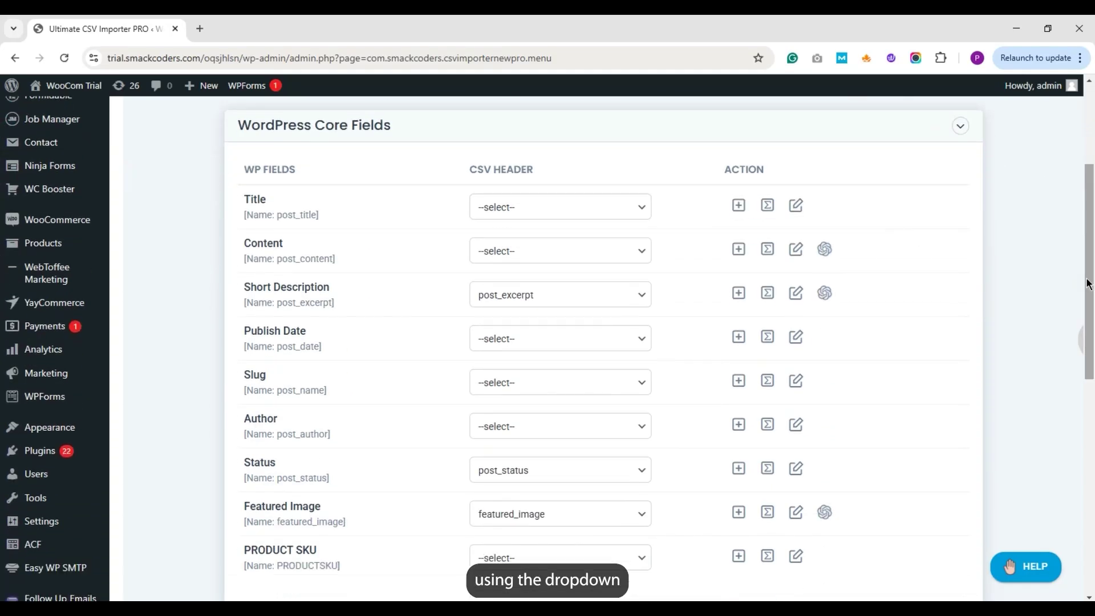
click(644, 214)
click(570, 278)
click(540, 251)
click(541, 345)
scroll(601, 276, down, 2)
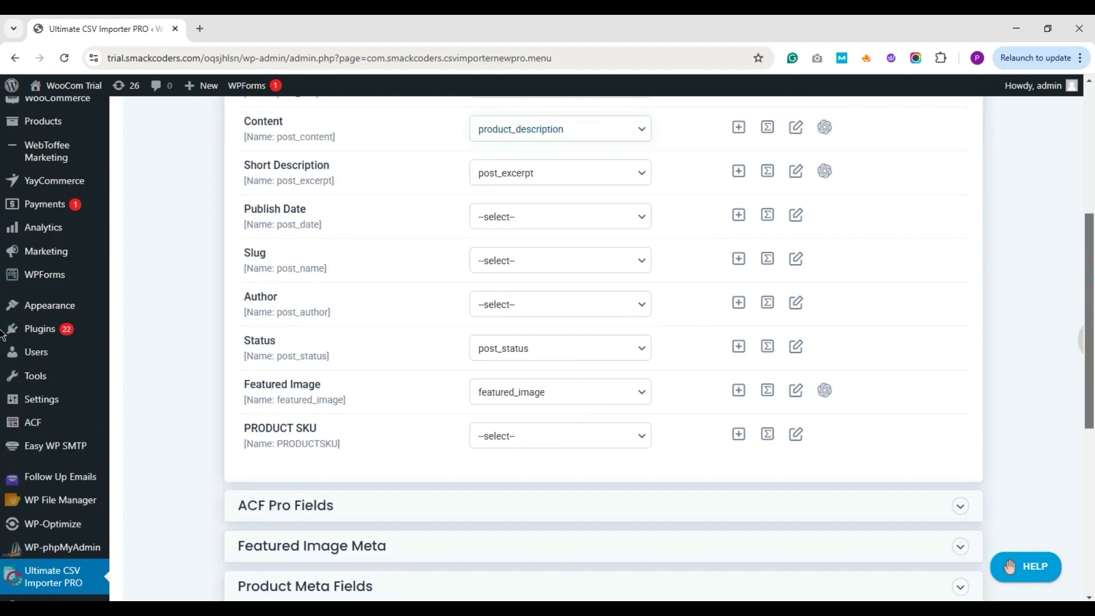
click(601, 273)
click(602, 276)
click(584, 311)
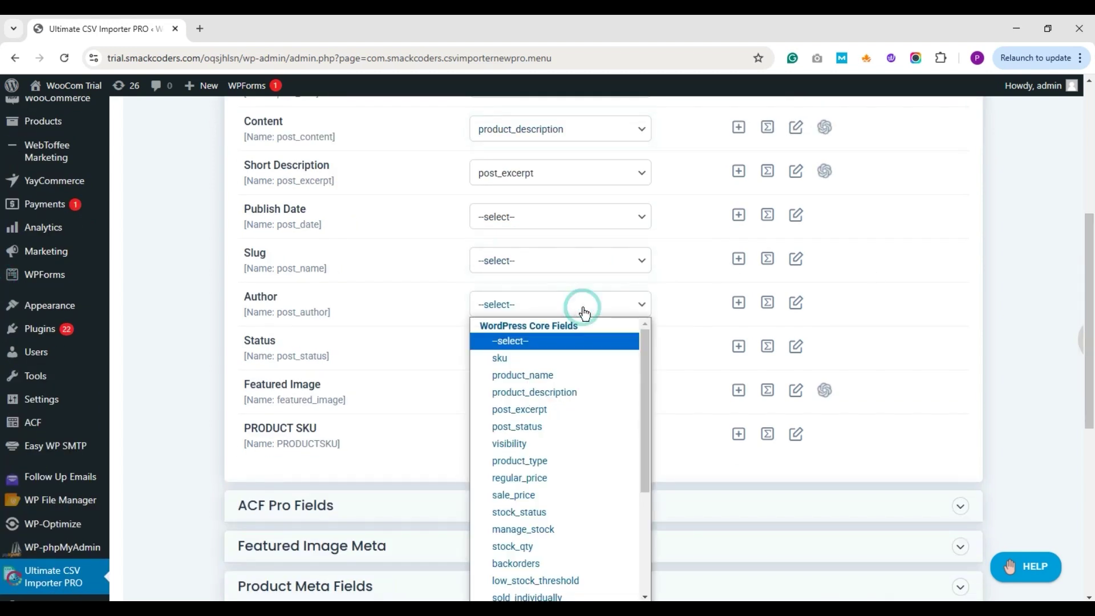
click(650, 311)
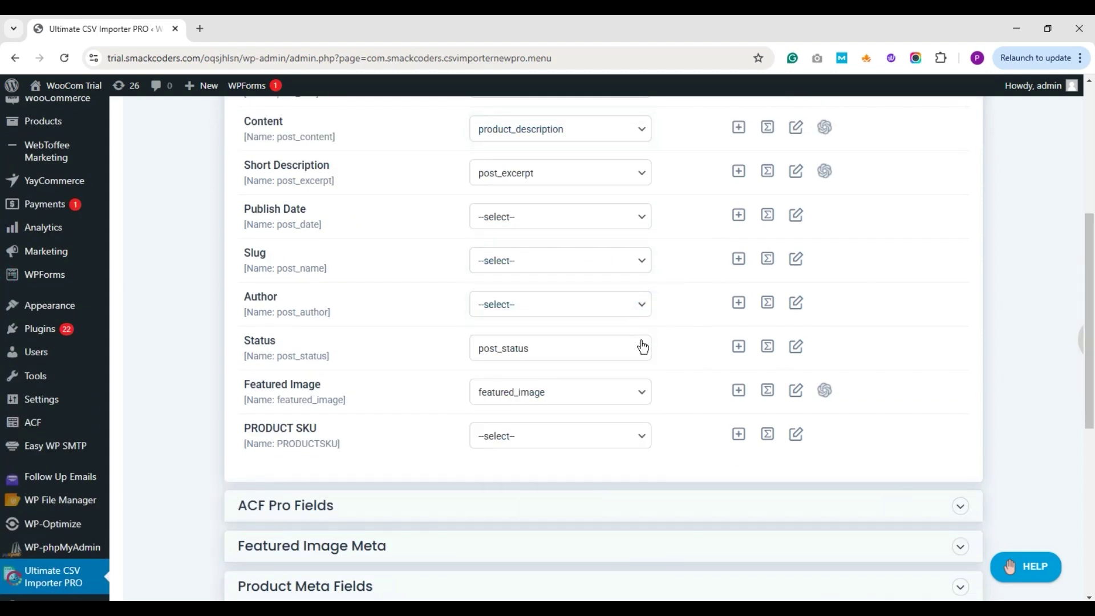
- Map the PRODUCT SKU core field to the sku column
scroll(627, 320, down, 2)
click(605, 292)
click(584, 345)
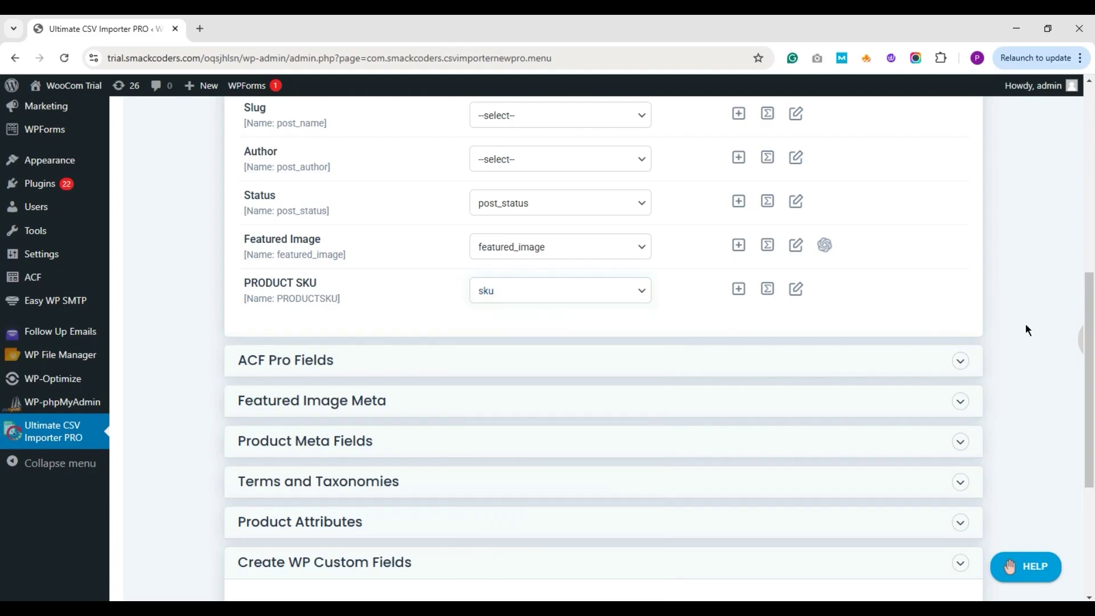
- Expand the Product Meta Fields section of the mapping
scroll(1026, 323, down, 3)
click(951, 269)
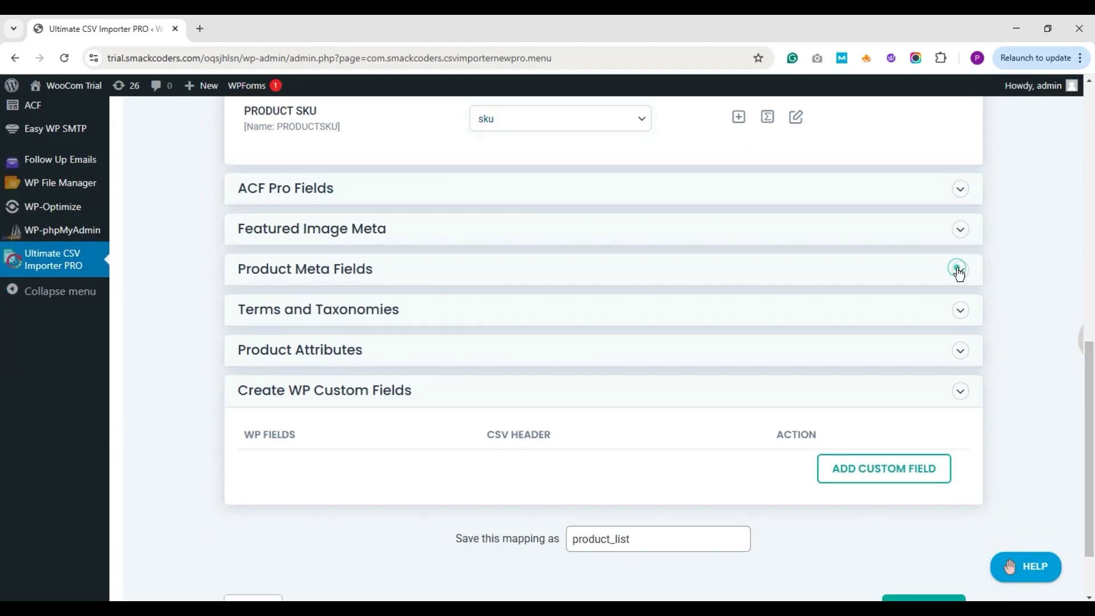
scroll(2, 239, down, 3)
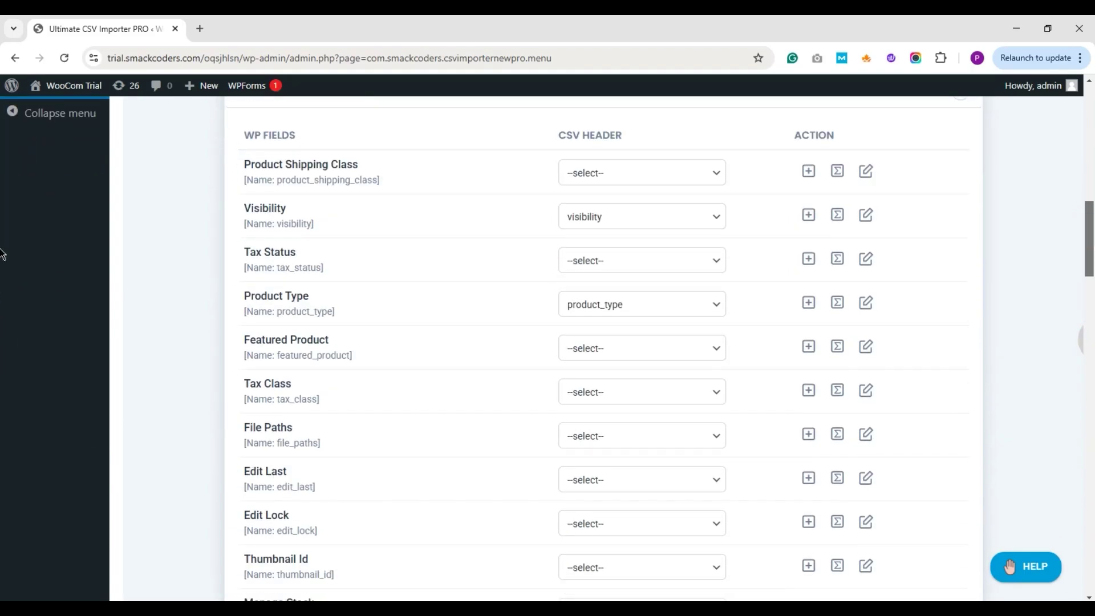
scroll(1005, 239, up, 4)
click(958, 317)
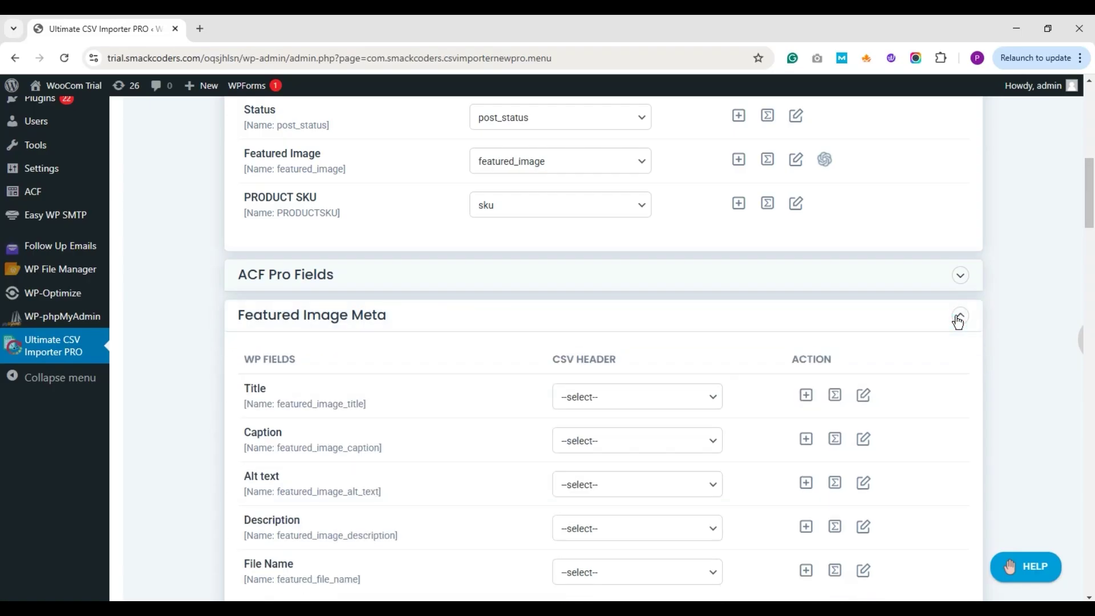
click(958, 318)
- Map the Stock field in Product Meta Fields to the stock_qty column
scroll(1090, 194, down, 5)
scroll(2, 243, down, 6)
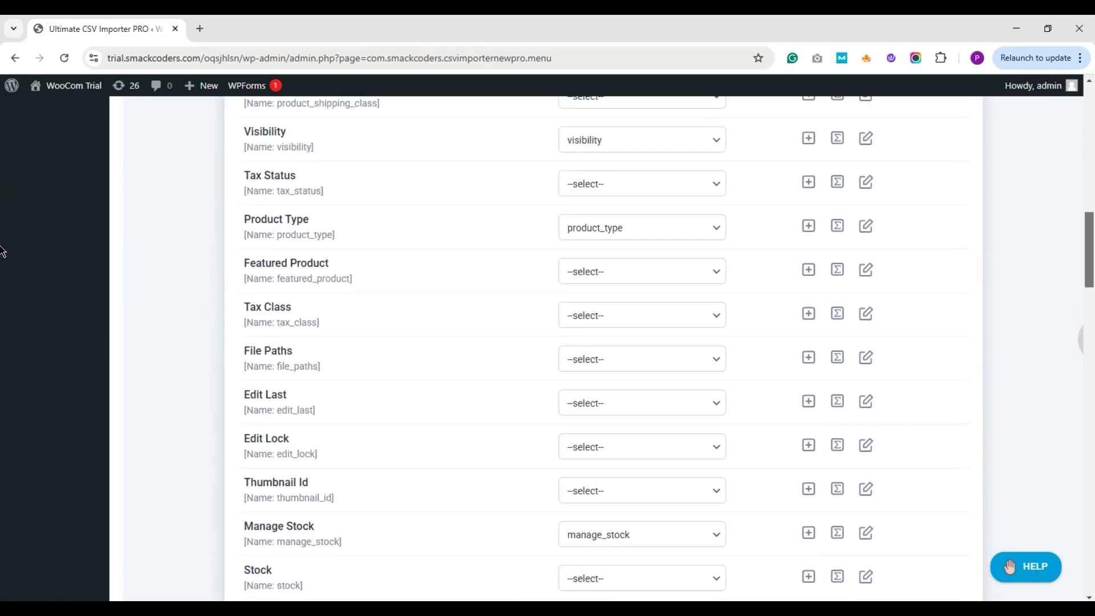
scroll(2, 289, down, 2)
click(721, 208)
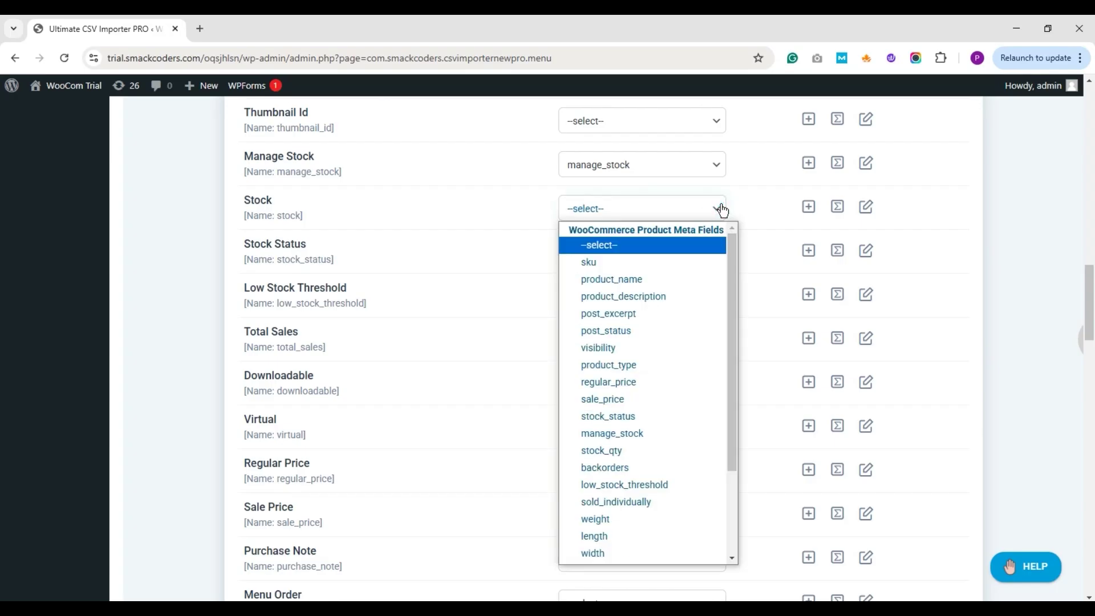
click(721, 208)
click(721, 209)
click(666, 451)
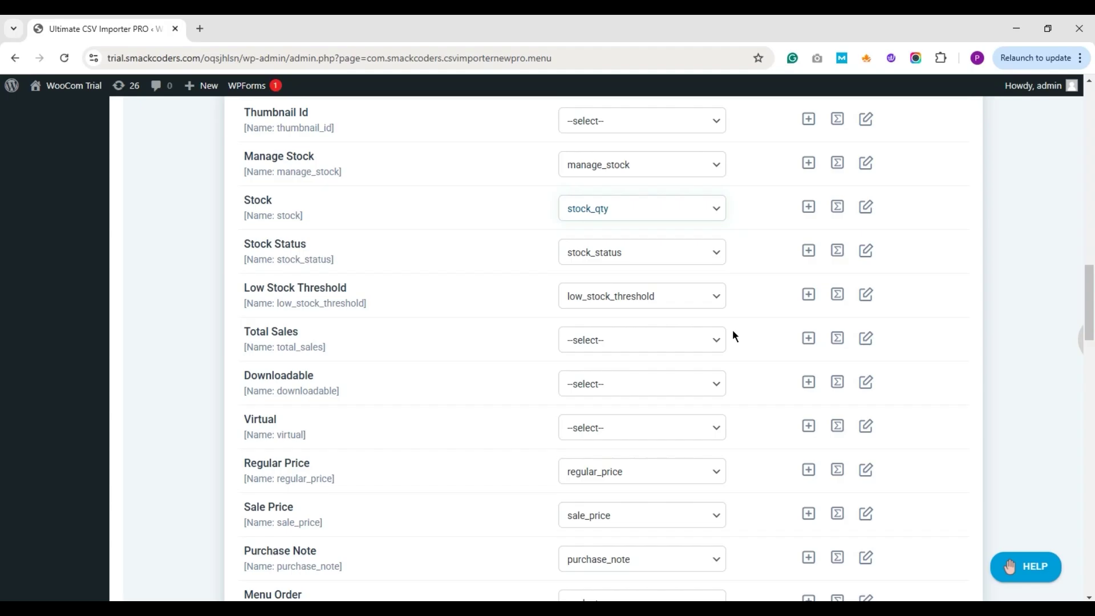
- Map the Product Image Gallery field in Product Meta Fields to the image_gallery column
click(637, 350)
scroll(3, 320, down, 3)
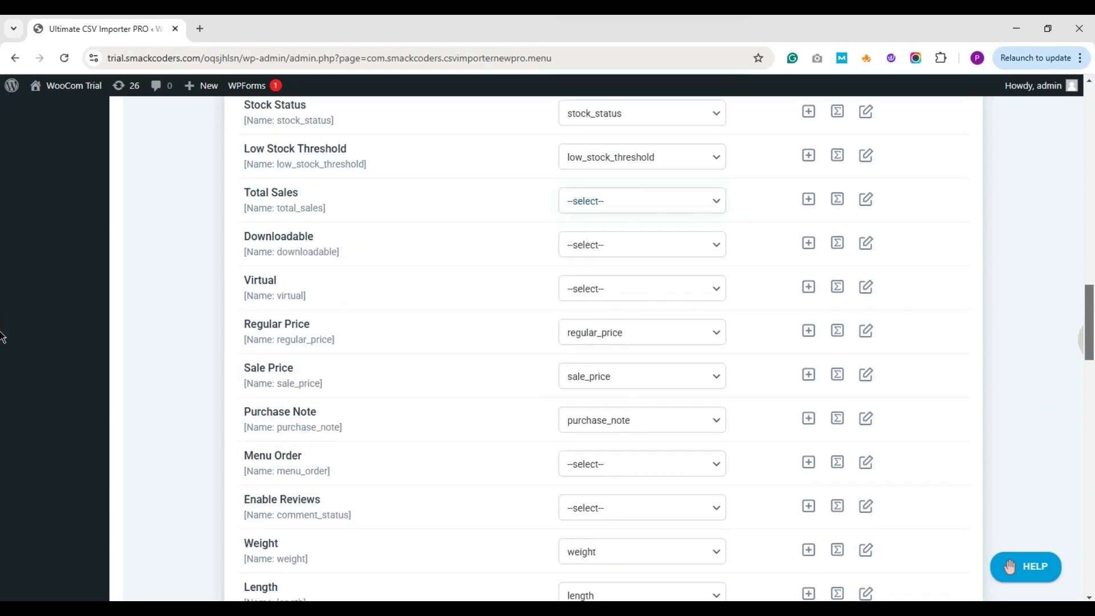
scroll(3, 343, down, 3)
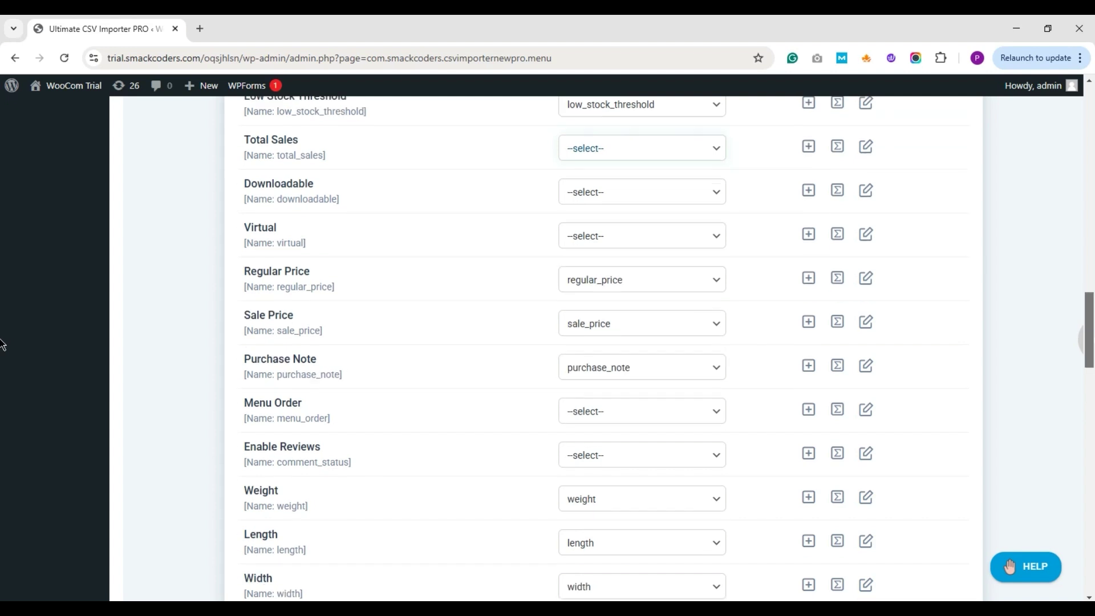
scroll(1, 365, down, 3)
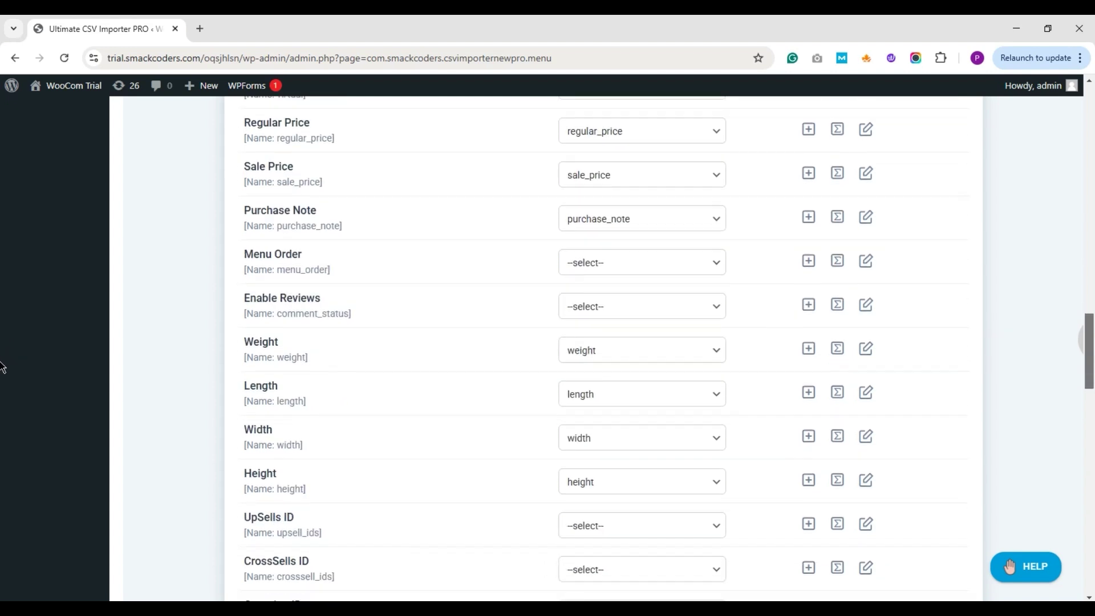
scroll(1, 399, down, 6)
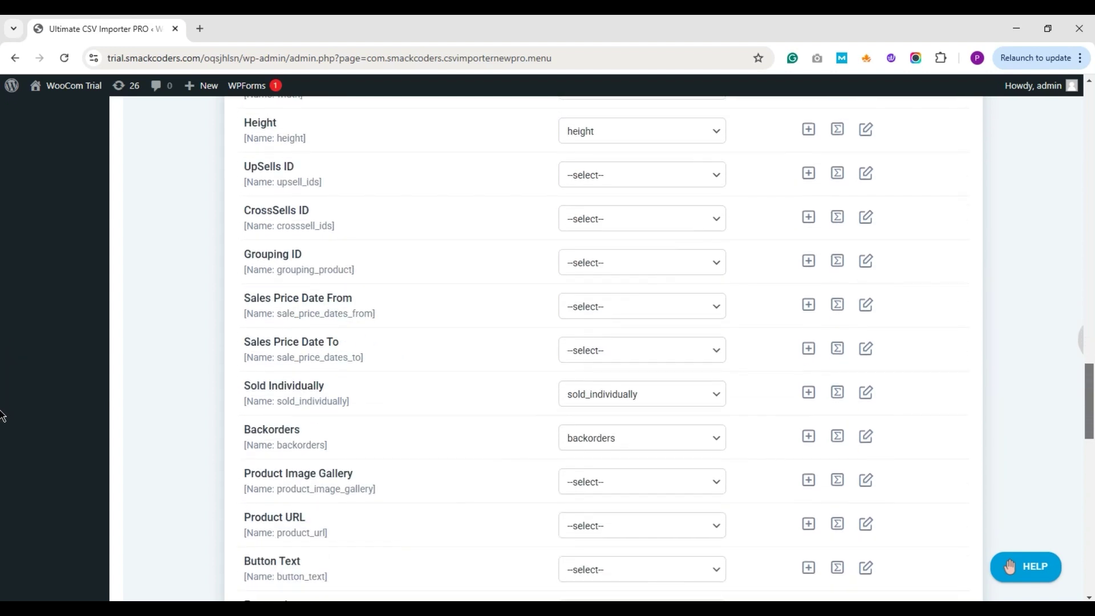
click(648, 299)
drag(732, 409, 744, 533)
scroll(741, 562, up, 1)
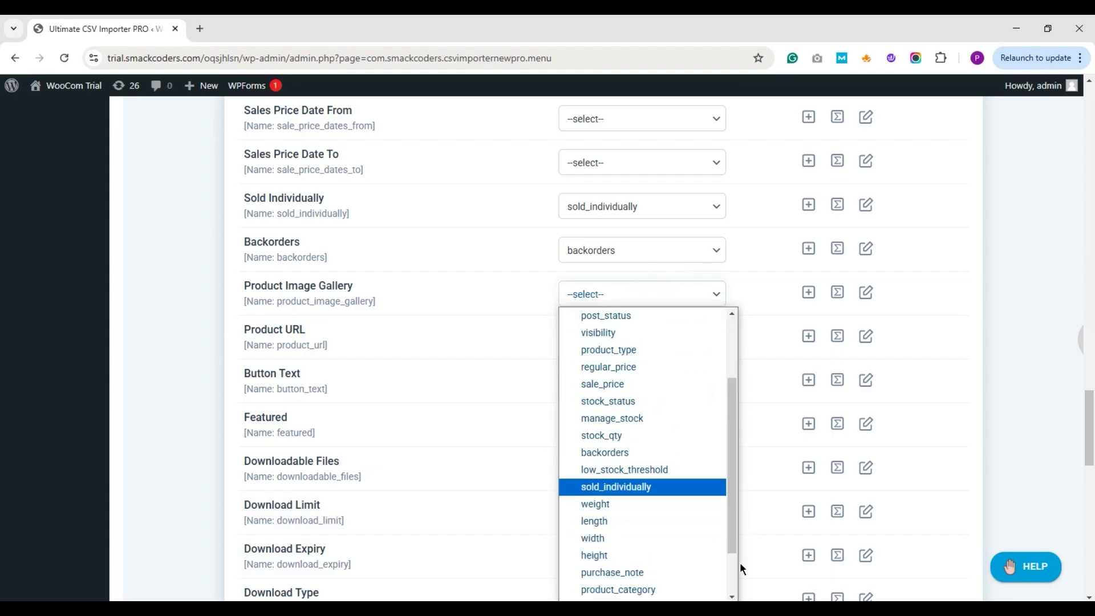
scroll(718, 565, down, 1)
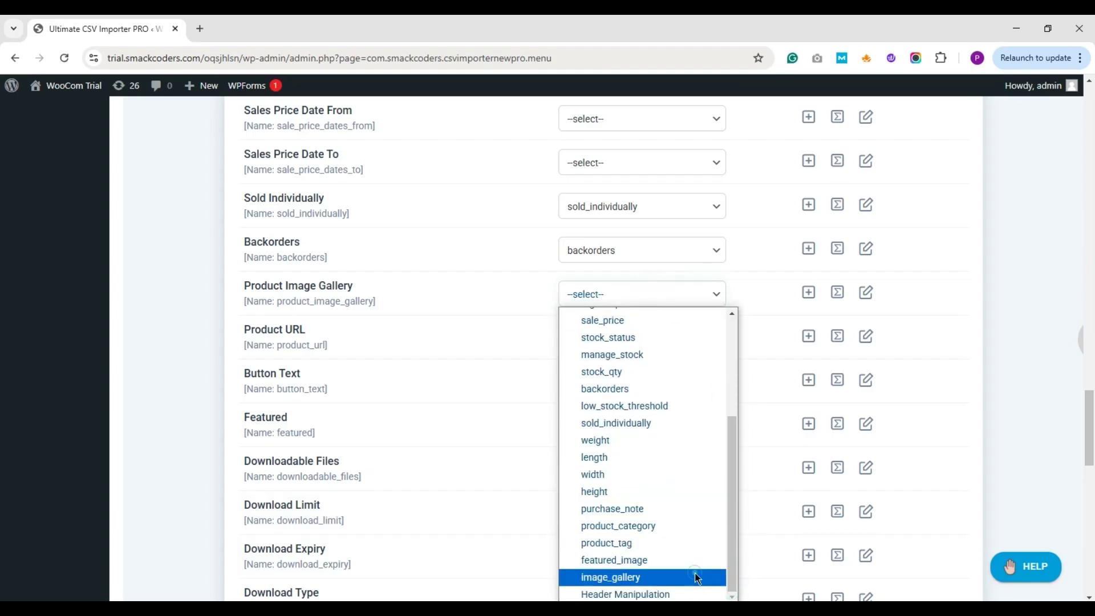
click(696, 575)
- Map the Featured field in Product Meta Fields to the featured_image column
scroll(2, 408, down, 3)
scroll(1, 406, up, 5)
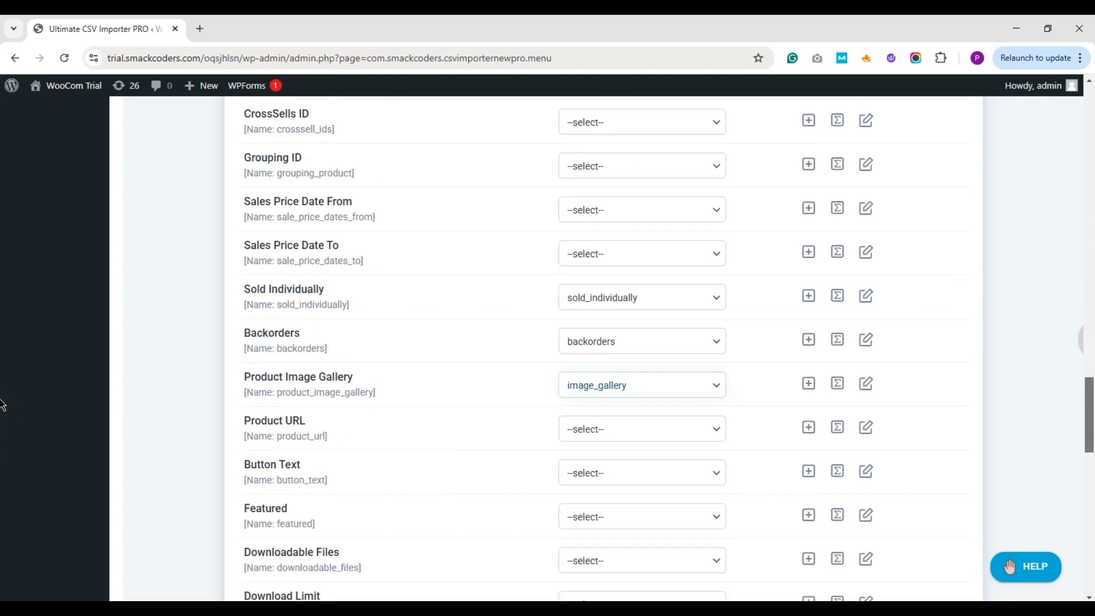
click(680, 517)
scroll(719, 457, down, 2)
click(707, 457)
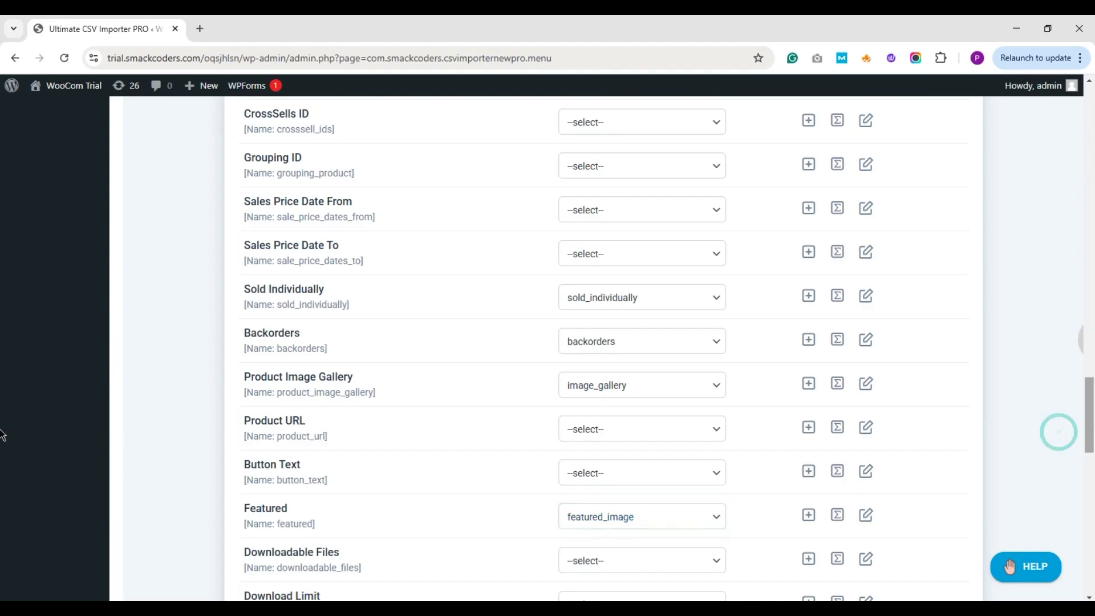
- Expand the Terms and Taxonomies section of the mapping, below the Product Meta Fields
scroll(1, 436, down, 2)
scroll(2, 439, up, 1)
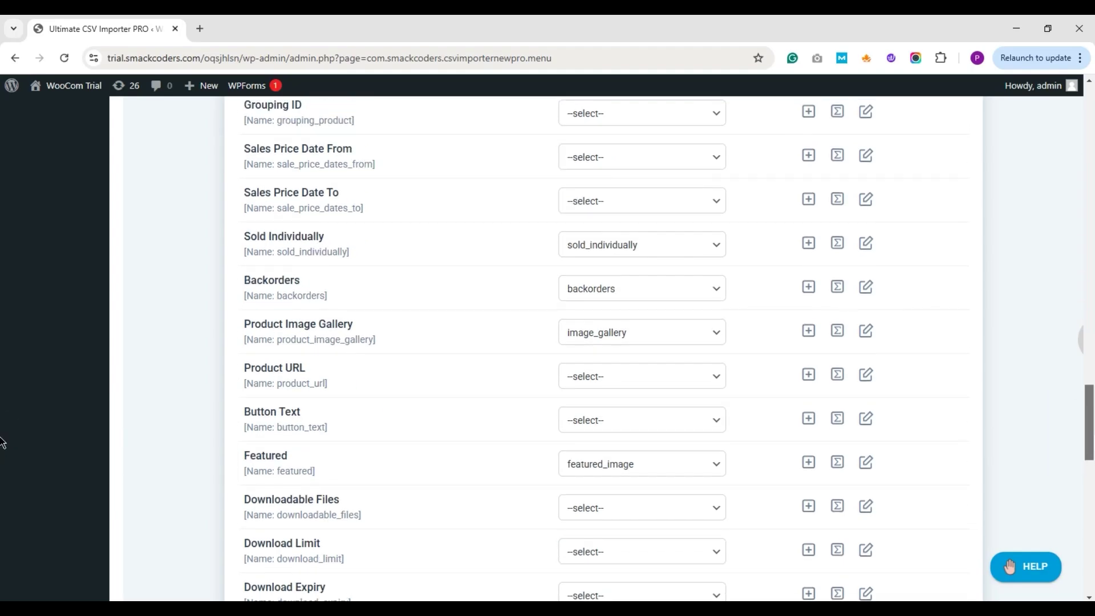
scroll(1, 442, down, 7)
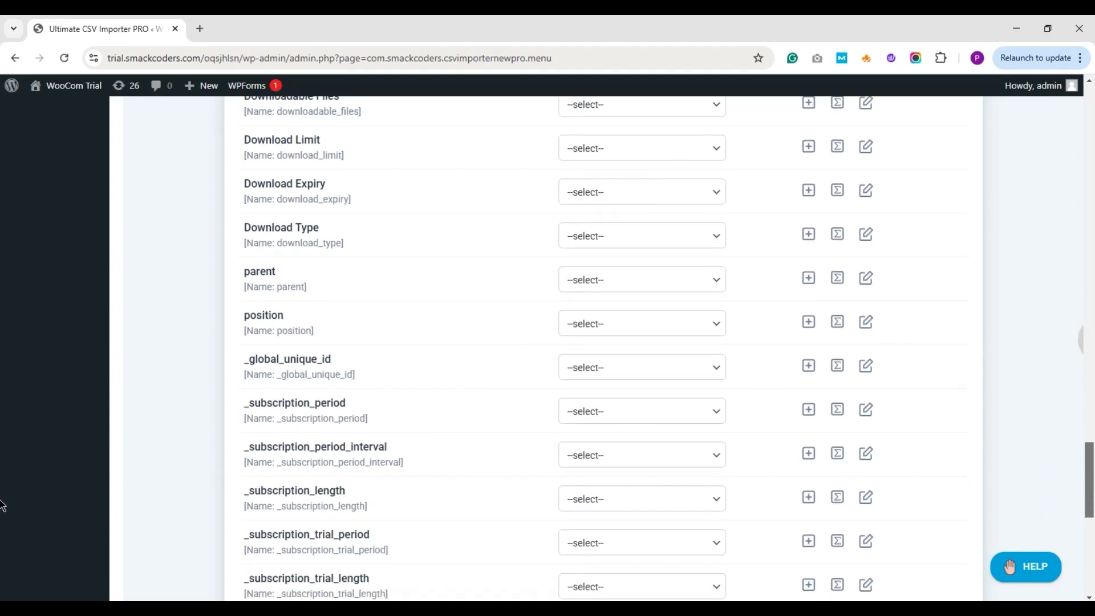
scroll(1, 505, down, 8)
click(930, 306)
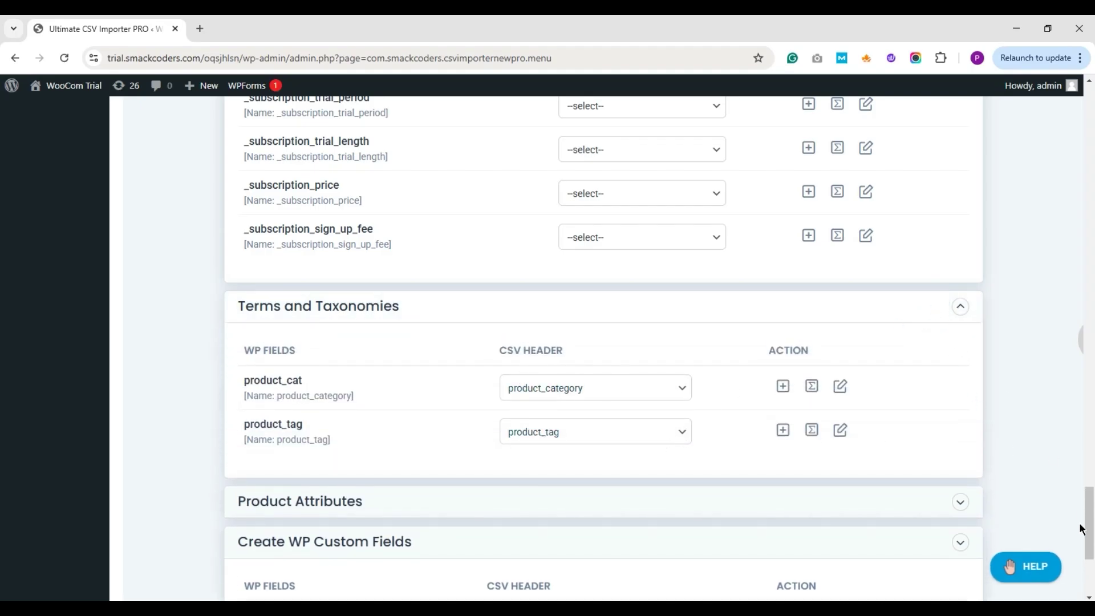
- Edit the name for saving this mapping so it starts with "product-im", and continue to the import configuration
scroll(2, 528, down, 4)
double_click(677, 446)
key(shift+Right)
key(shift+Right)
key(shift+Right)
key(shift+Right)
key(shift+Right)
key(shift+Right)
key(shift+Right)
key(BackSpace)
key(BackSpace)
text(-)
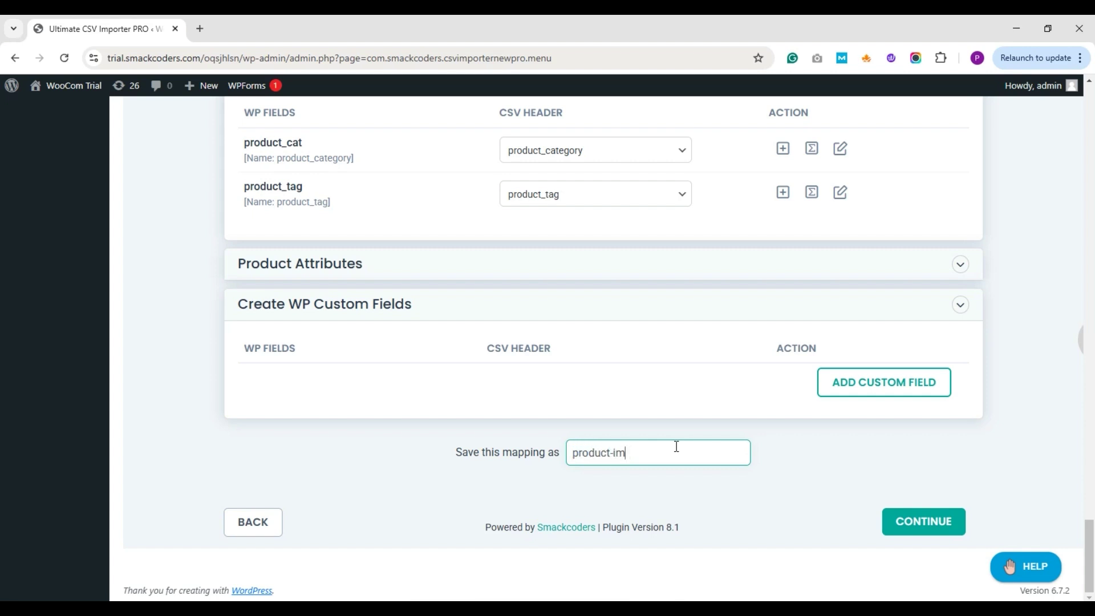
click(771, 453)
click(928, 535)
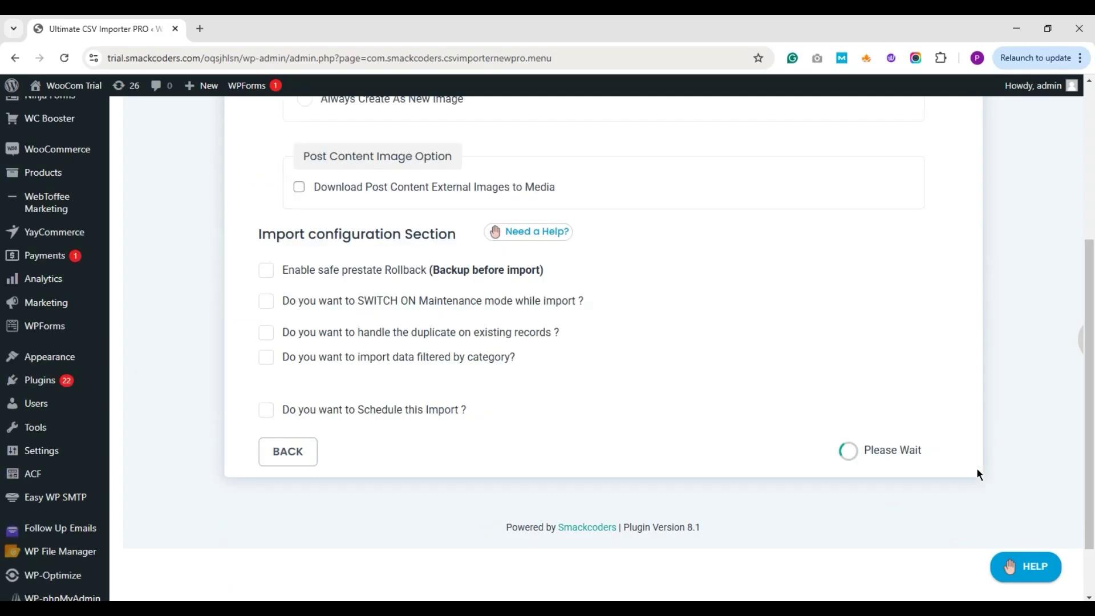
- Review the media upload settings and try duplicate handling on existing records, listing its field choices before switching it off
drag(1090, 399, 1091, 262)
scroll(3, 359, down, 4)
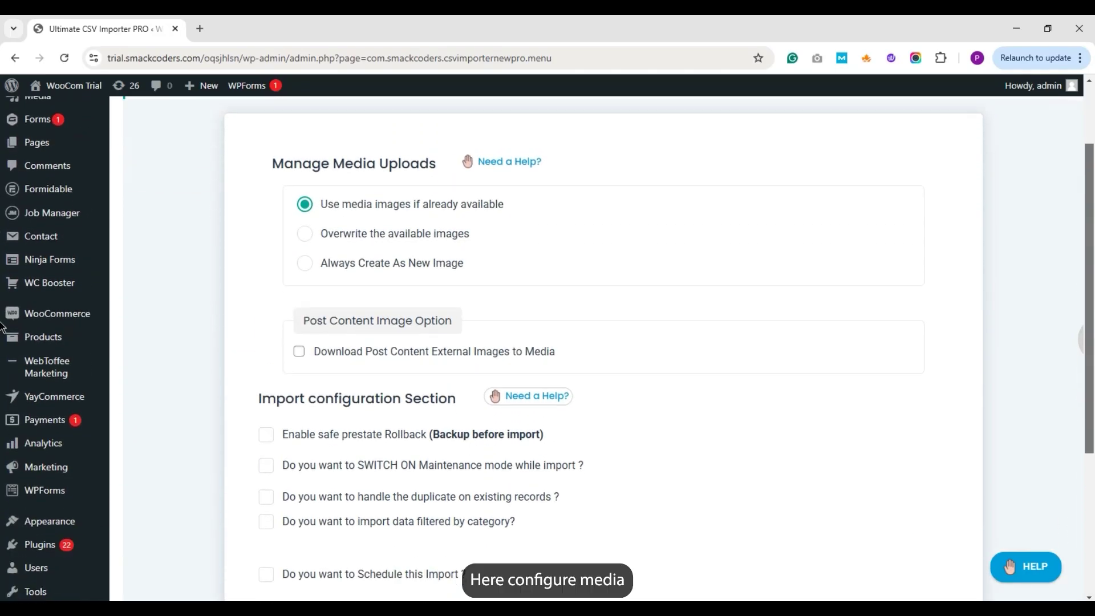
scroll(3, 359, up, 5)
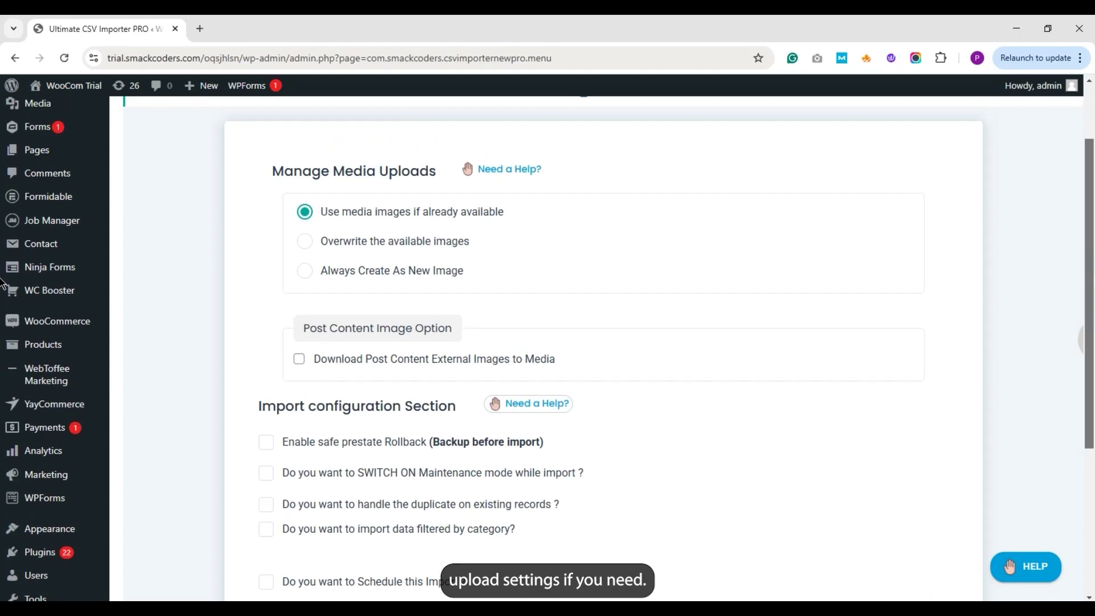
scroll(690, 334, down, 4)
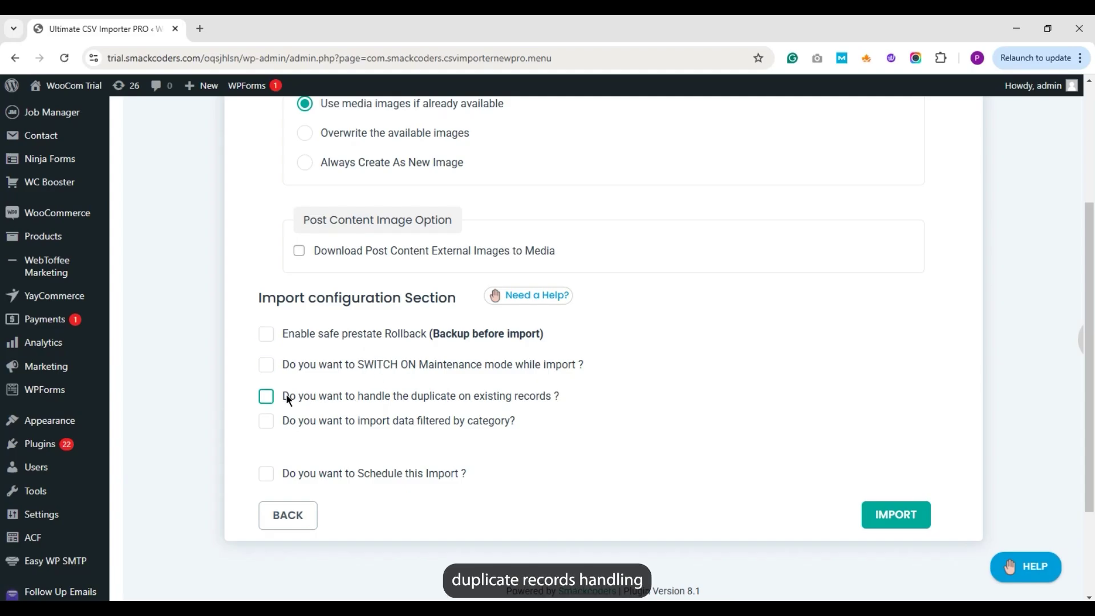
click(266, 396)
click(327, 453)
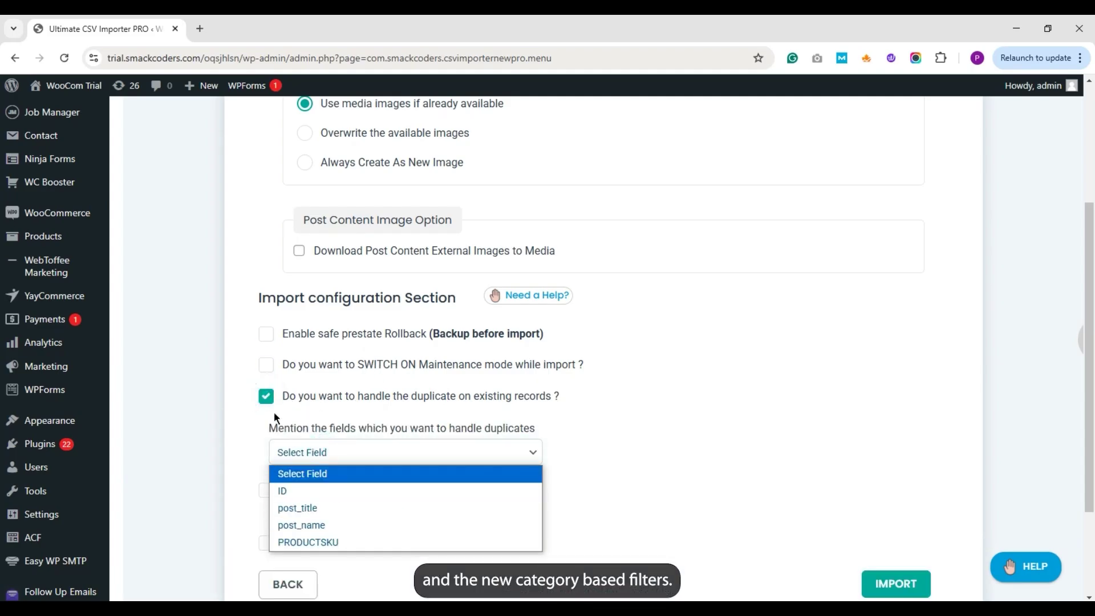
click(265, 392)
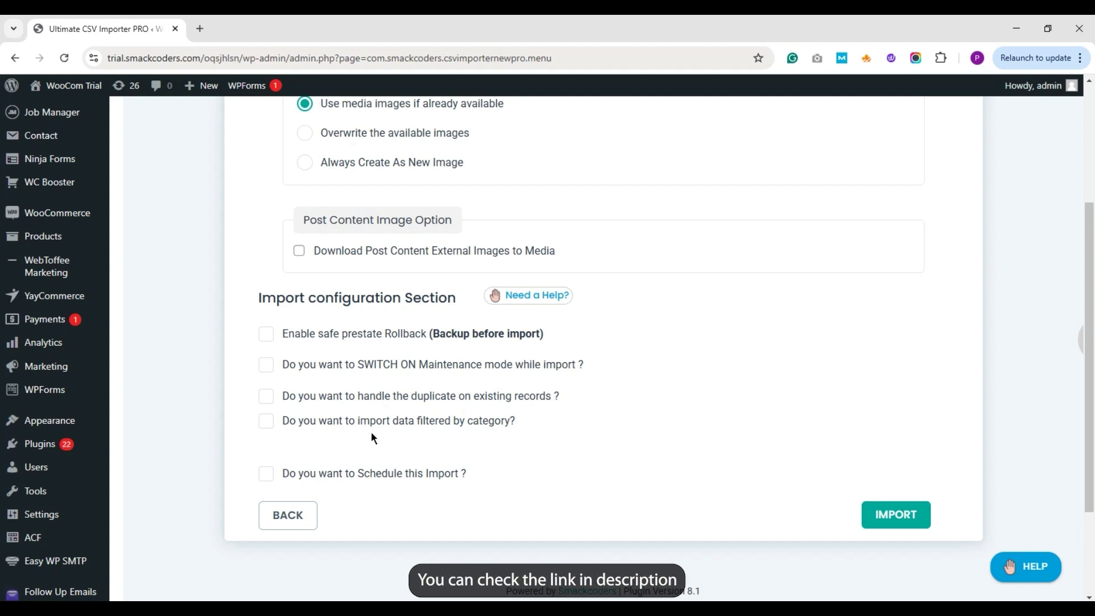
- Try the category filter with Accessories and Collections and the schedule option, and switch both off again
click(266, 421)
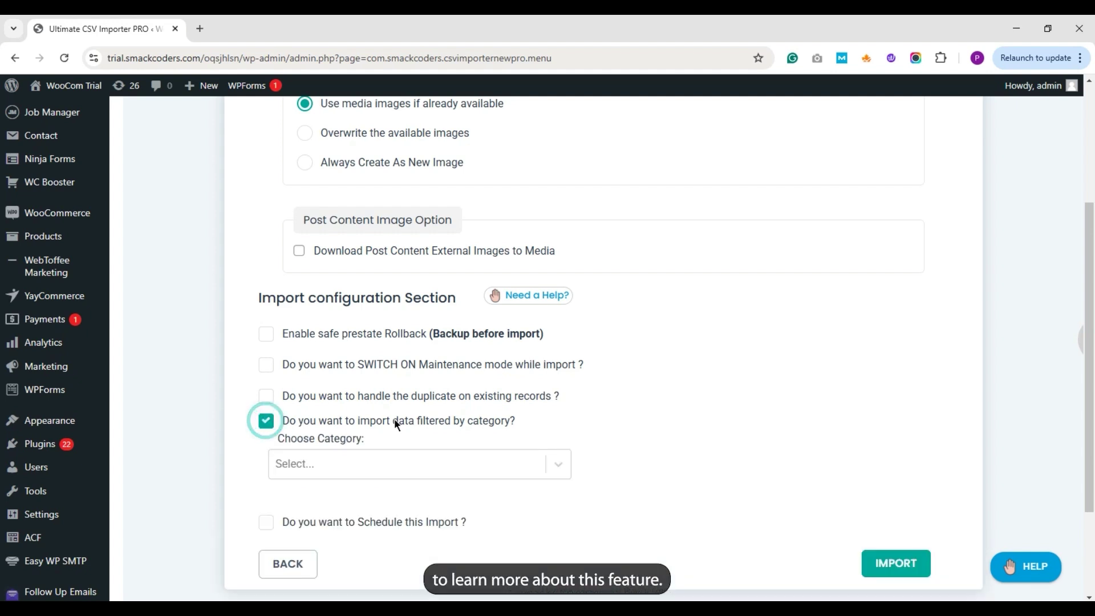
click(449, 463)
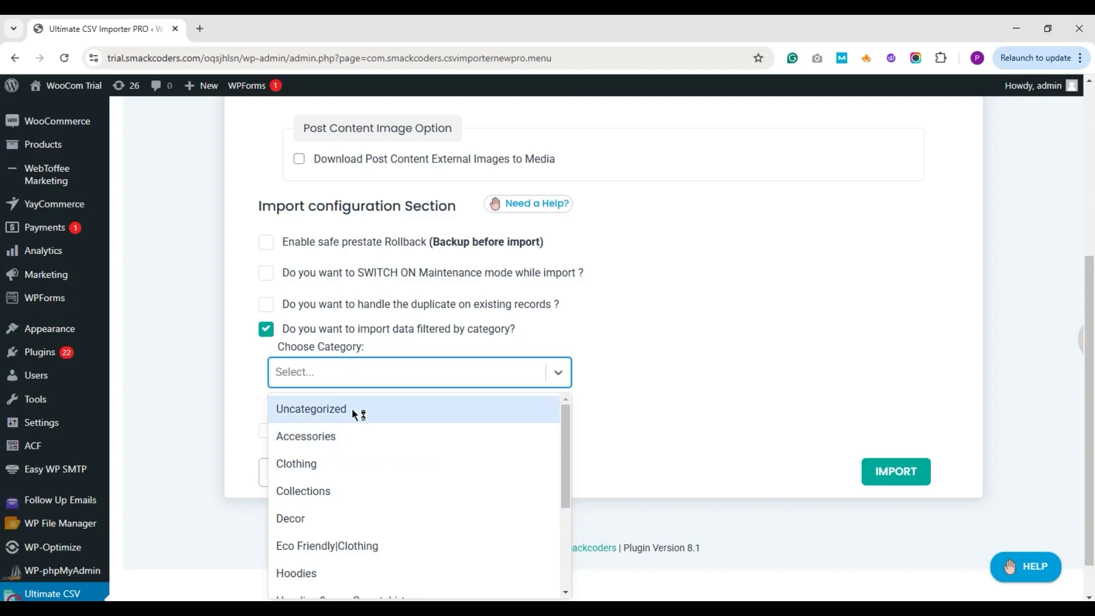
click(352, 437)
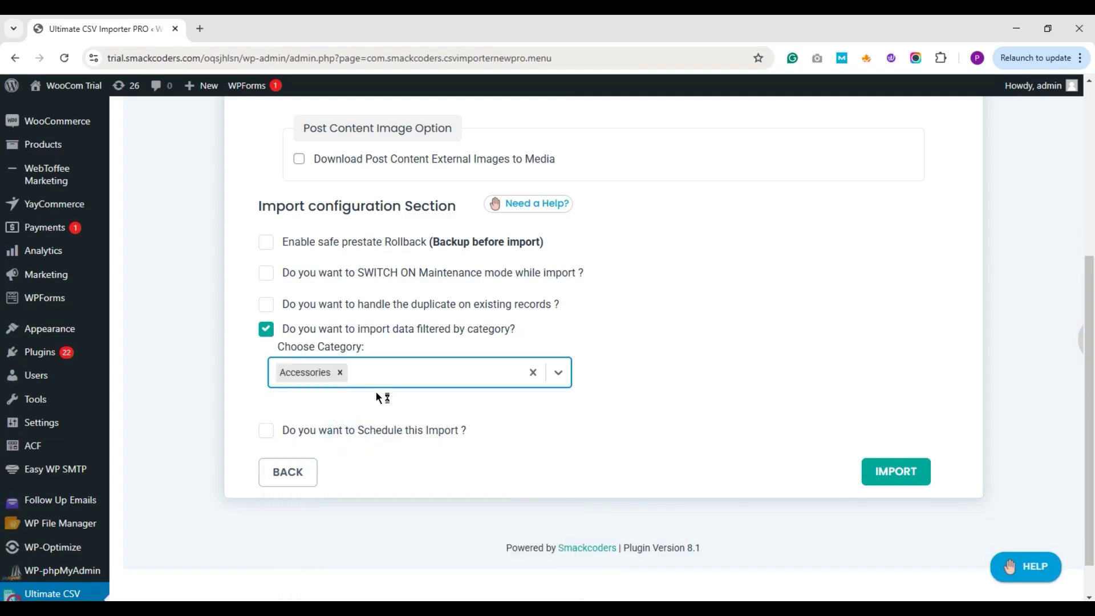
click(376, 369)
click(364, 460)
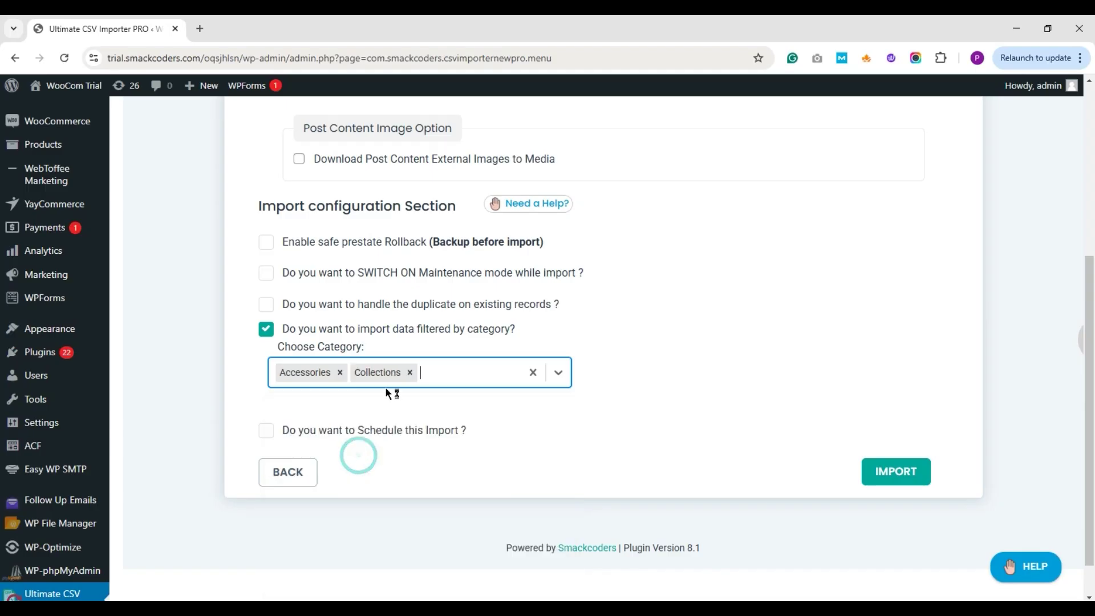
click(410, 373)
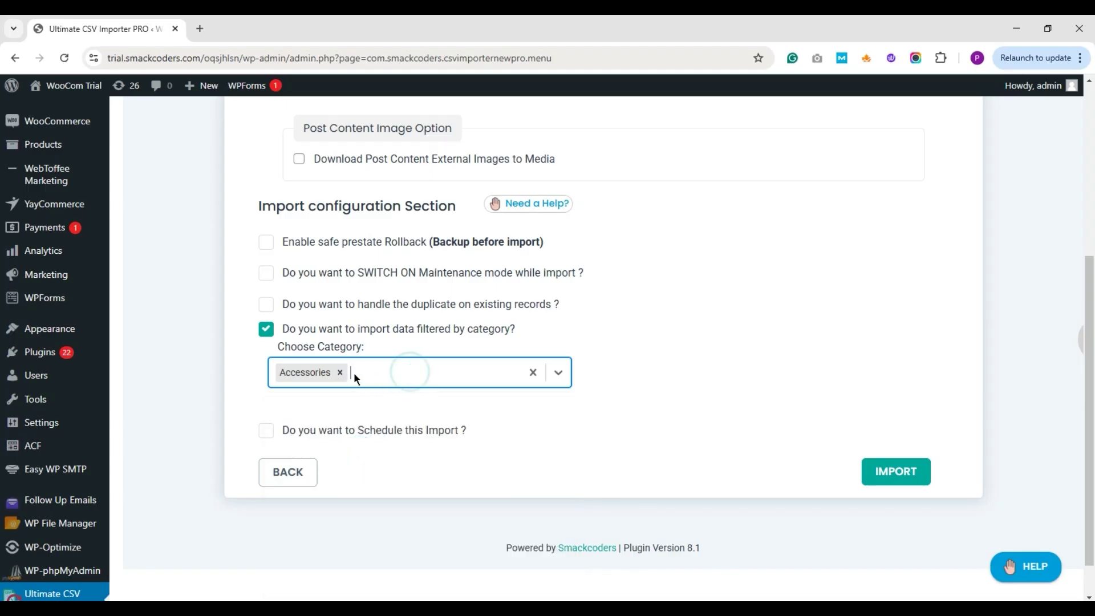
click(340, 373)
click(266, 329)
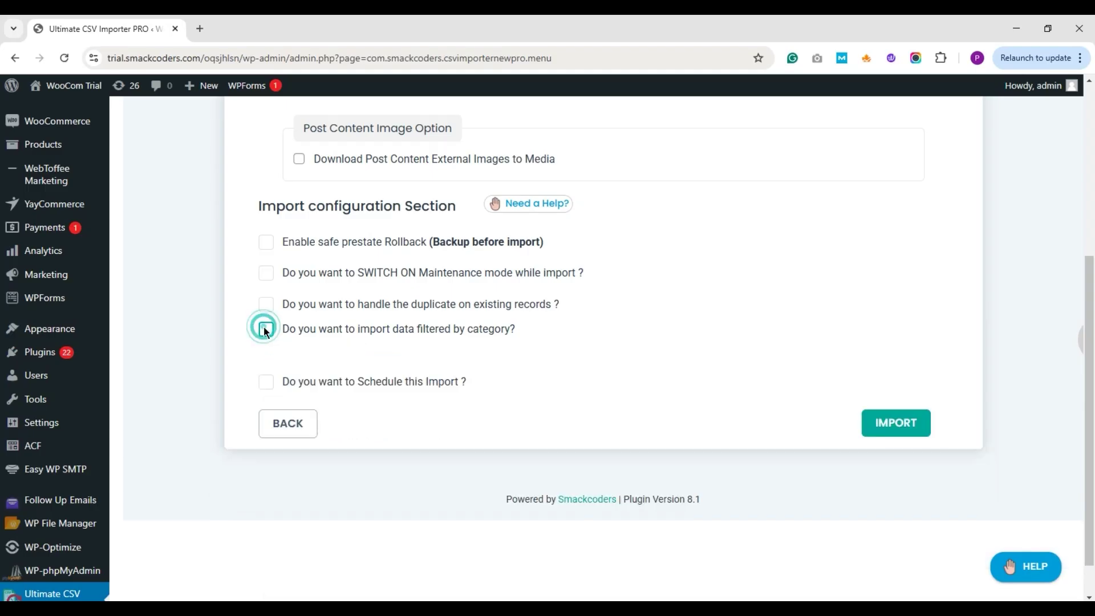
click(267, 382)
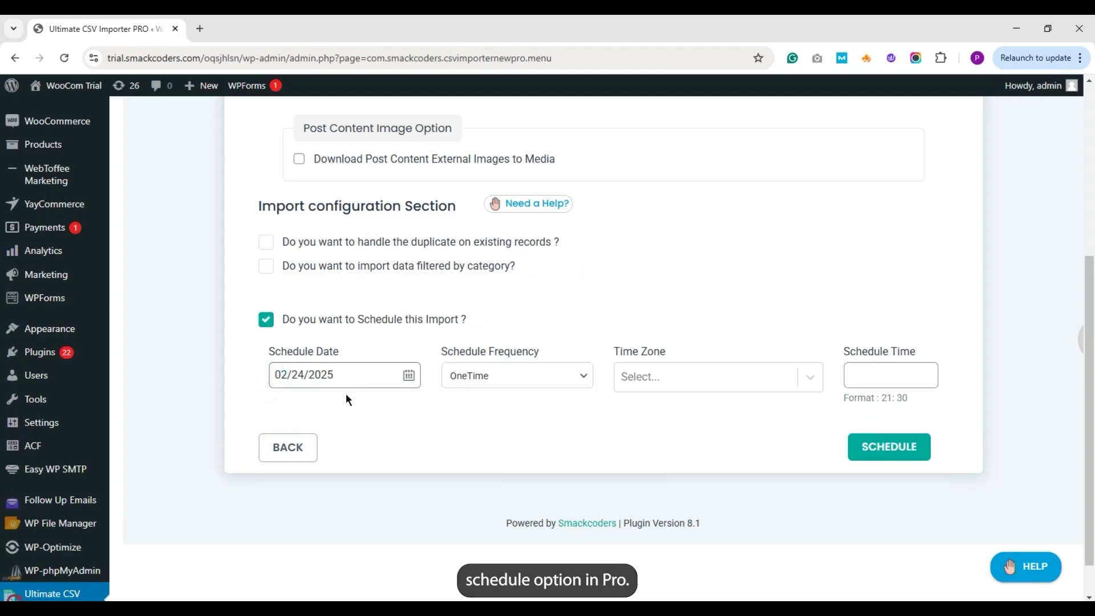
click(270, 320)
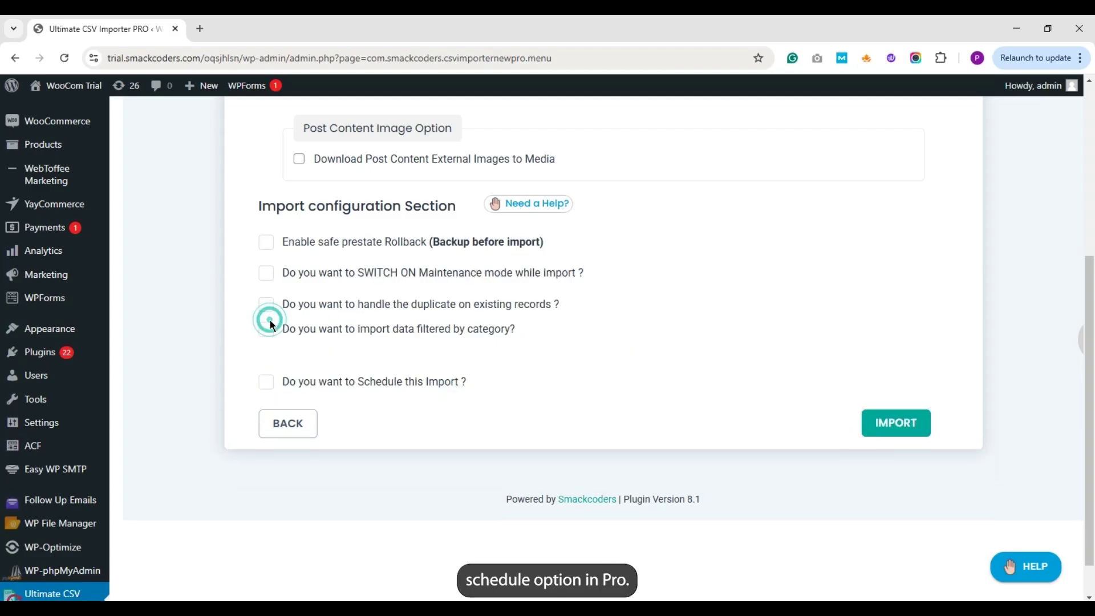
- Run the import of product_list.xlsx immediately, without a schedule, duplicate handling or category filter
click(893, 423)
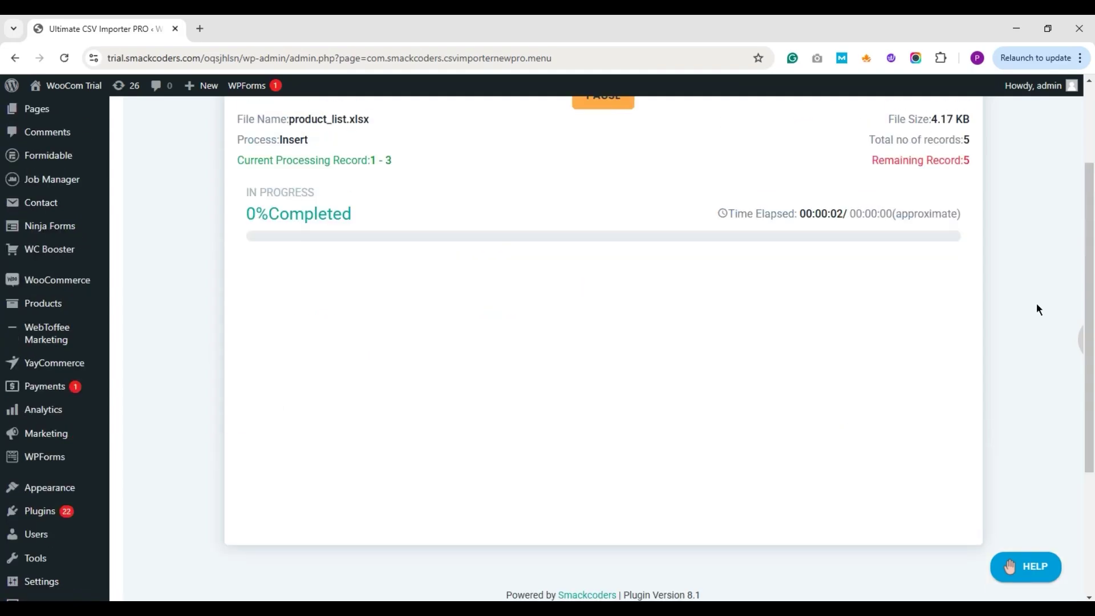
scroll(1012, 268, up, 2)
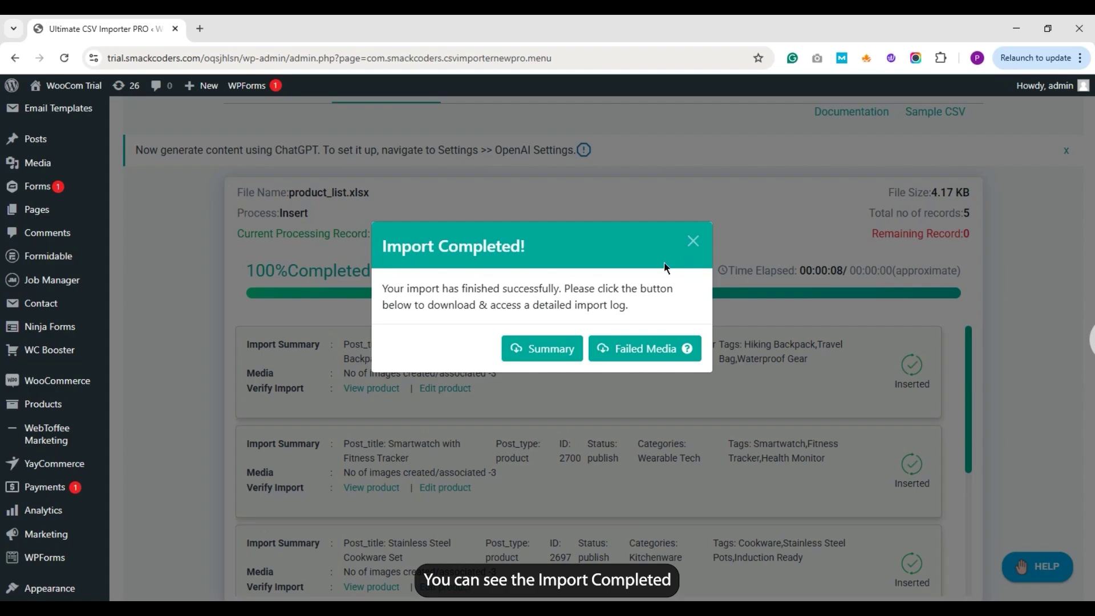
- Request the failed media log, and download the import summary CSV and open it in Excel
click(604, 351)
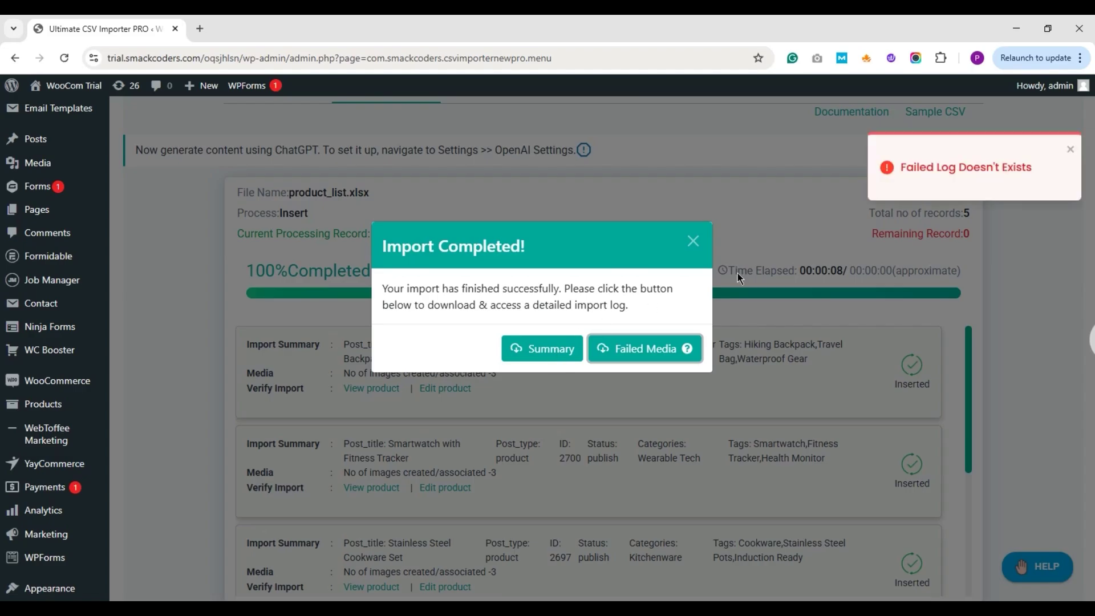
click(1070, 150)
click(524, 349)
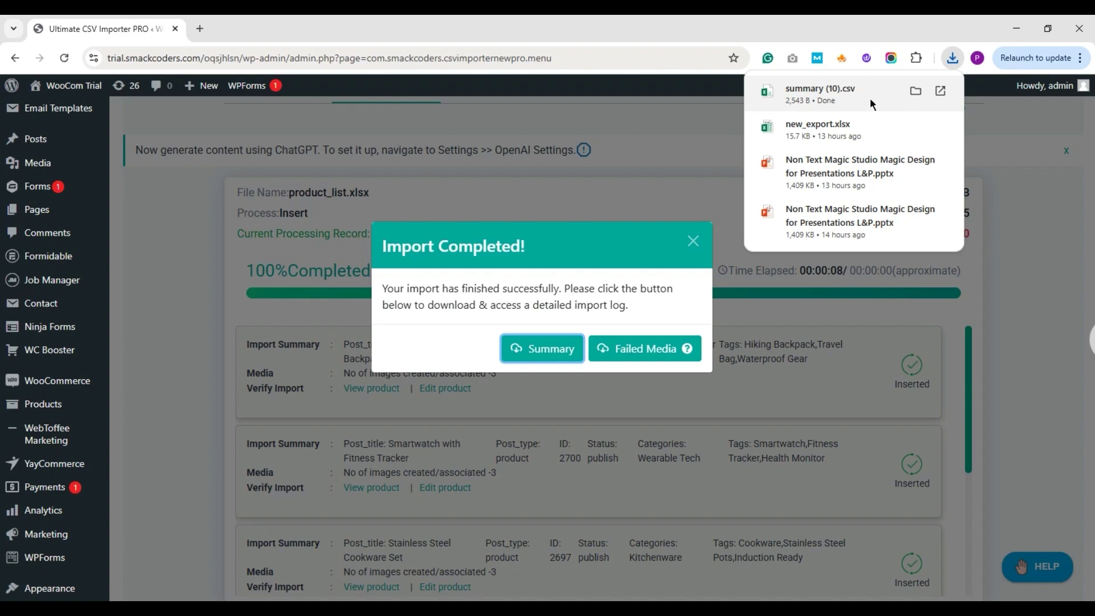
click(870, 98)
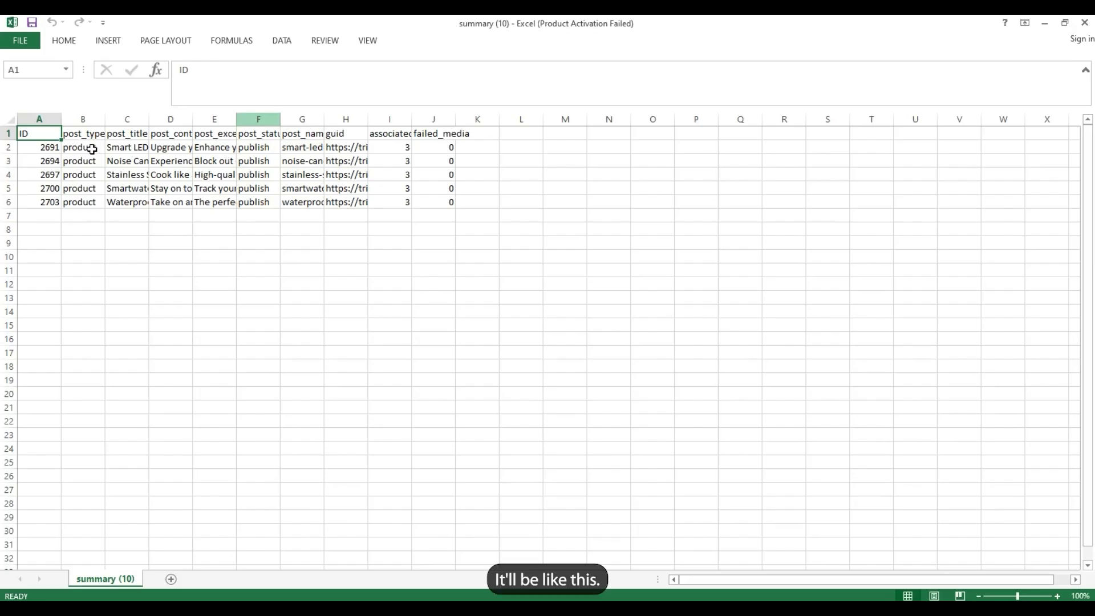
- Examine the import summary sheet in Excel, going through the product IDs, excerpts, post status and media columns
click(92, 150)
key(Left)
key(Down)
key(Down)
key(Down)
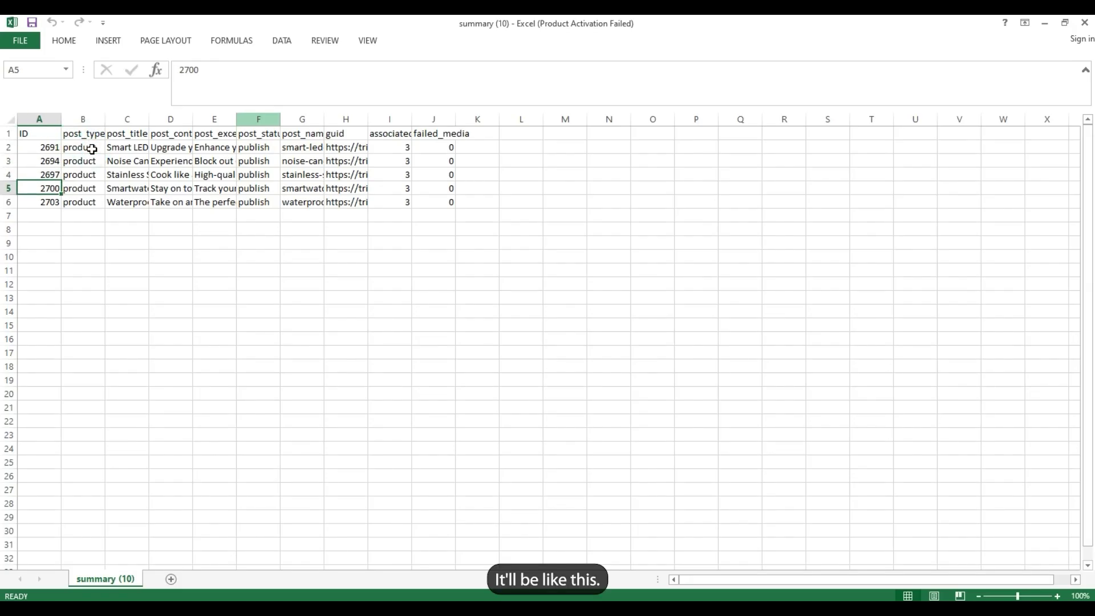
key(Down)
key(Right)
key(Right)
key(Right)
key(Right)
key(Right)
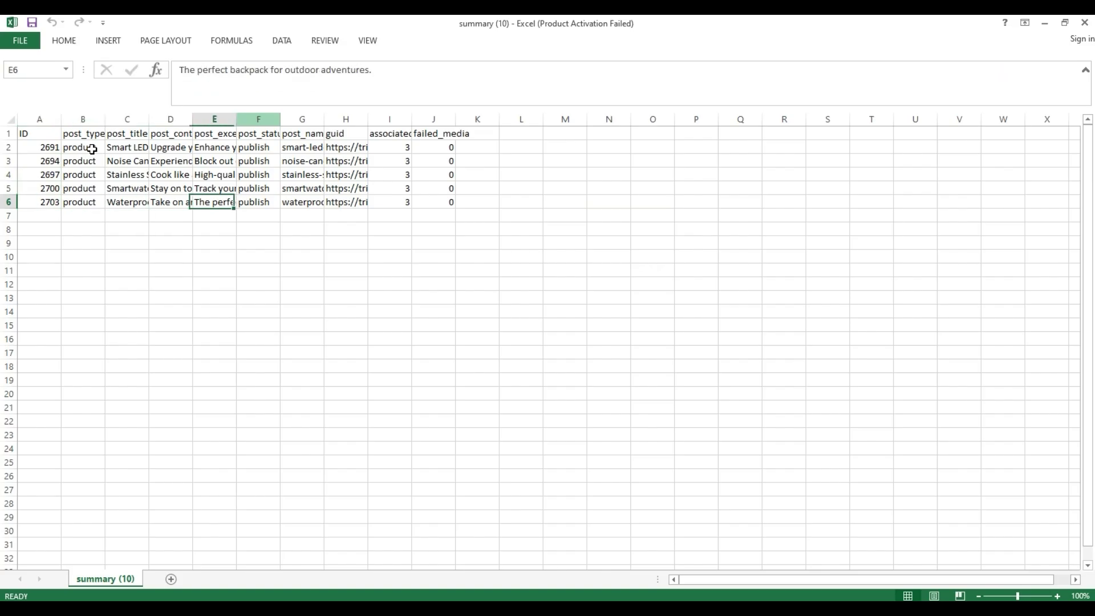
key(Up)
key(Up)
key(Up)
key(Up)
key(Up)
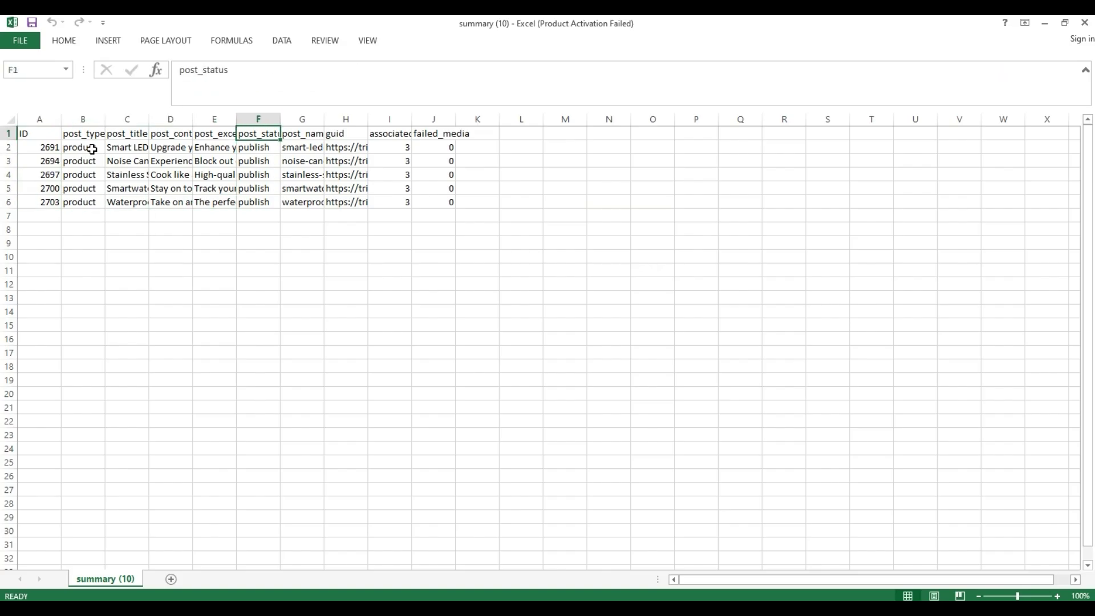
key(Right)
key(Right)
key(Right)
key(Right)
key(Right)
key(Right)
key(Right)
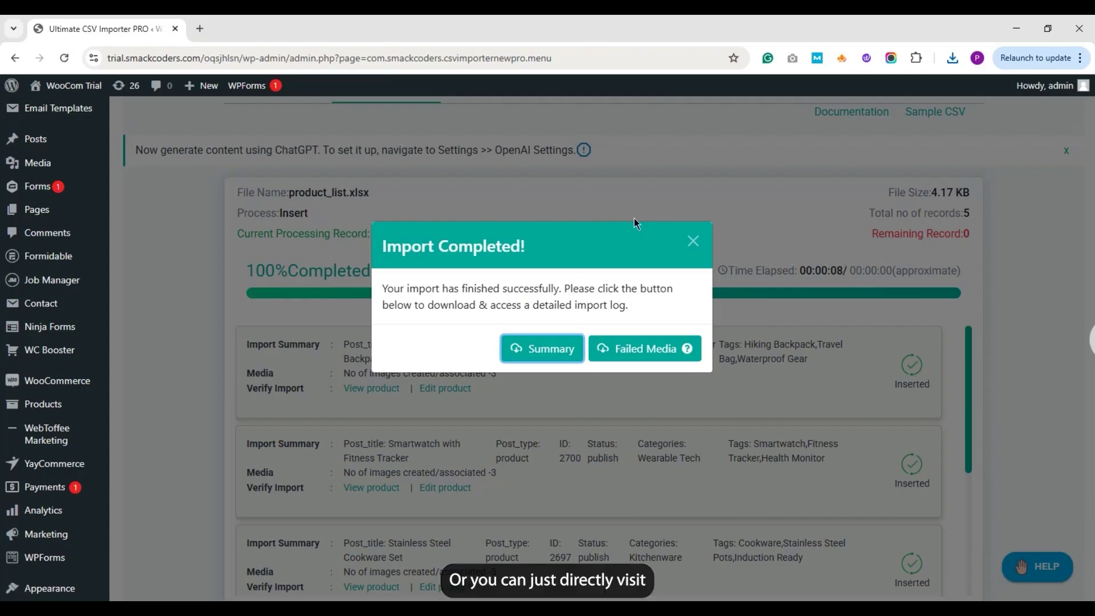
- Back in the browser, dismiss the import completion dialog and review the import log entries for each product
click(694, 244)
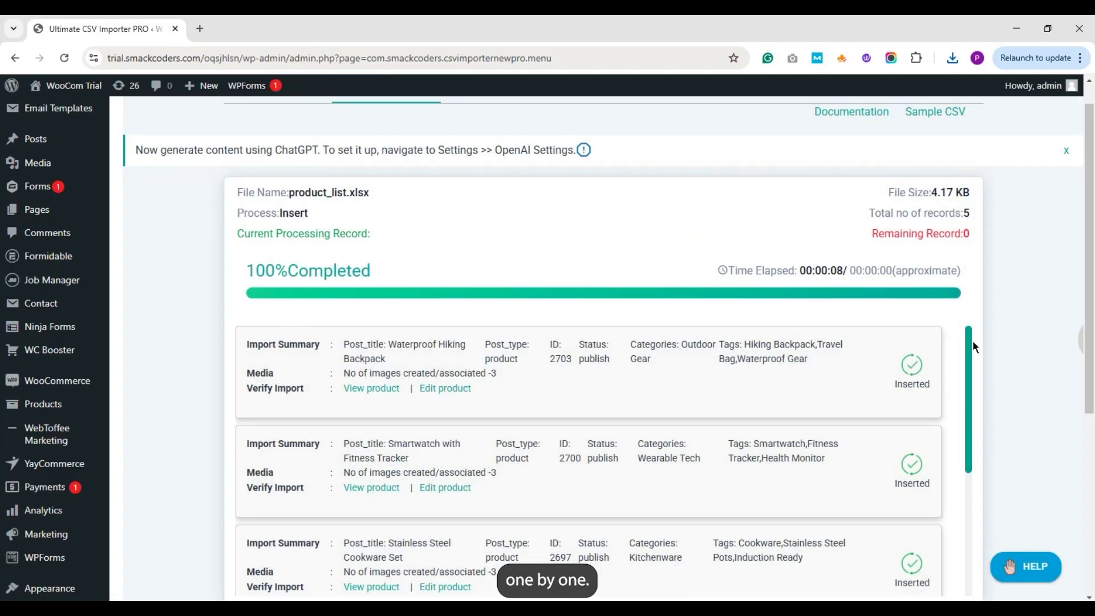
drag(967, 340, 975, 404)
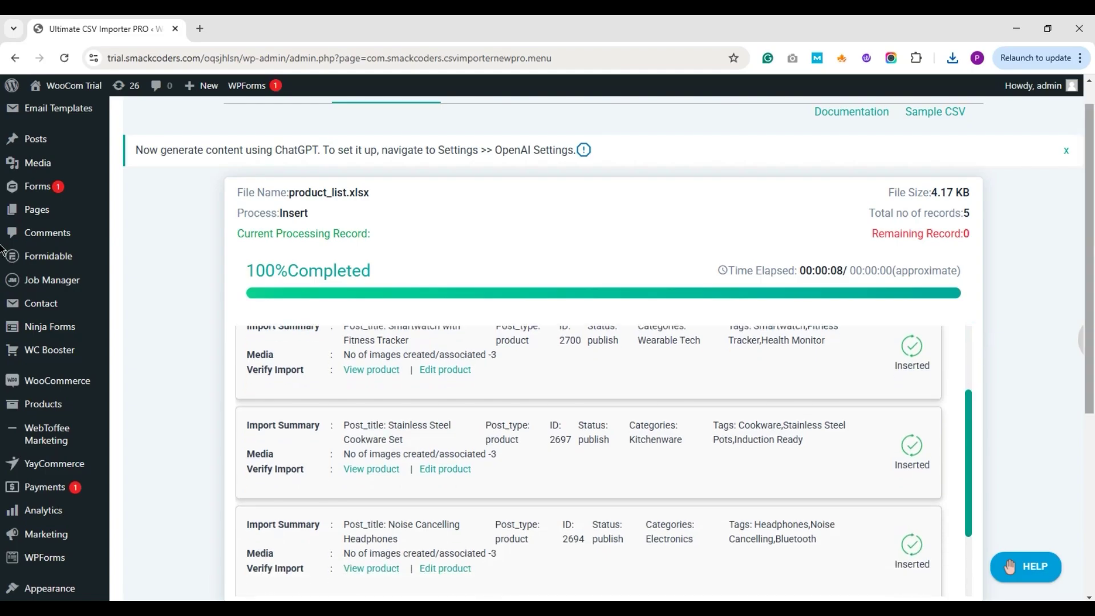
scroll(975, 403, down, 2)
drag(968, 318, 967, 286)
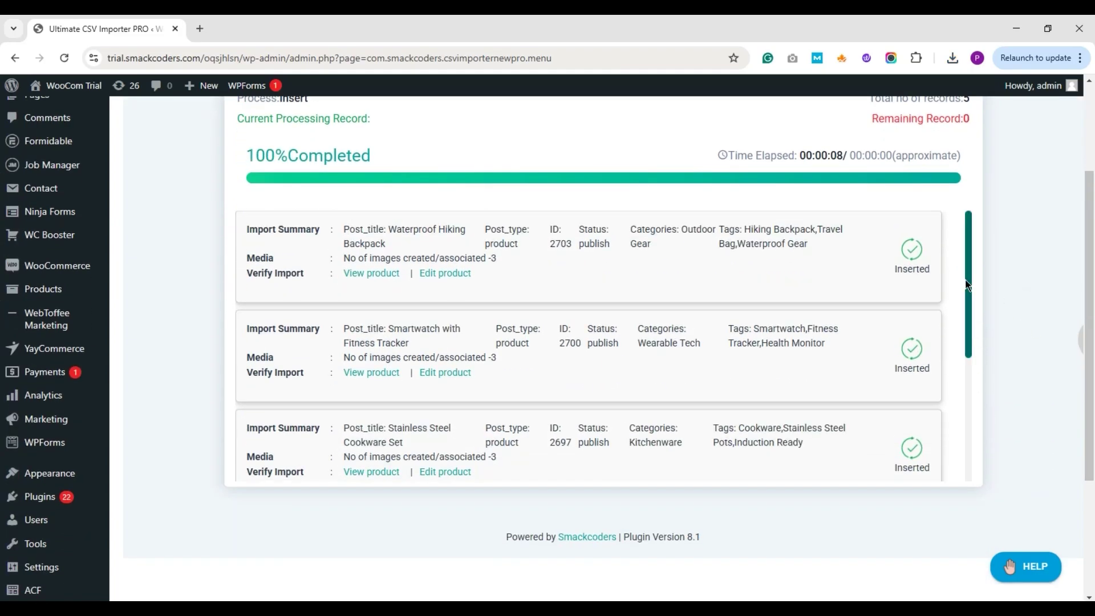
- Open the WooCommerce product list and check the imported products' images, SKUs, stock, prices, categories and tags
click(17, 291)
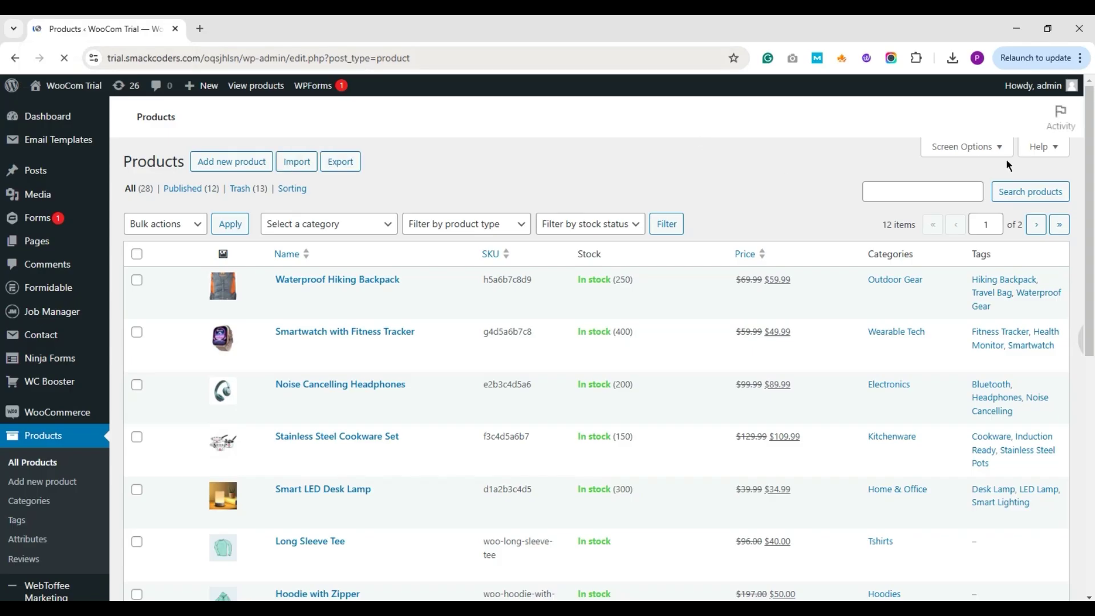
scroll(2, 197, down, 1)
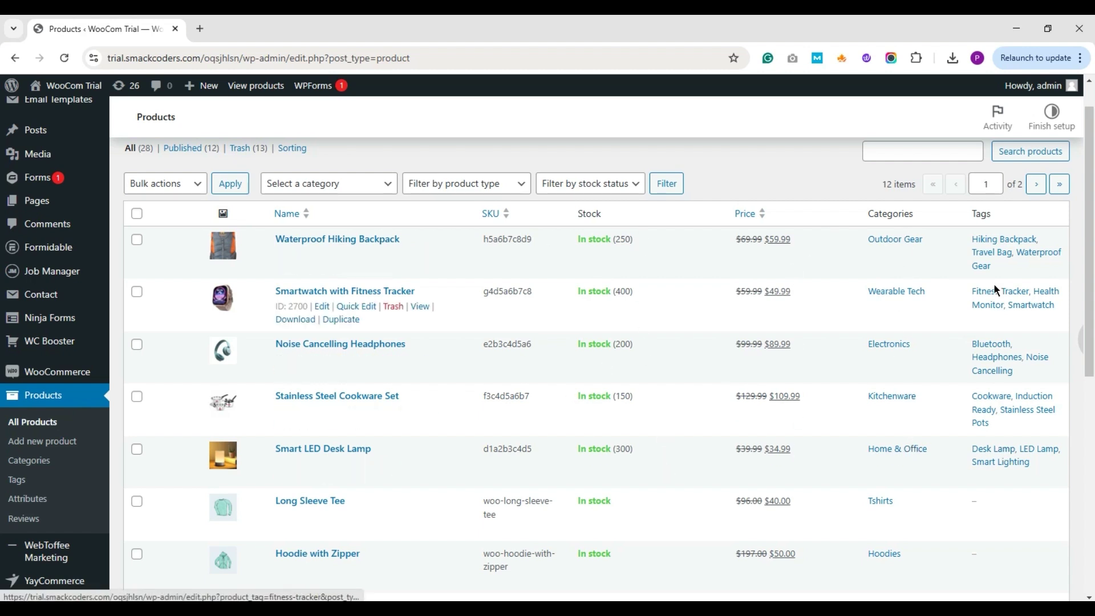
scroll(2, 162, up, 2)
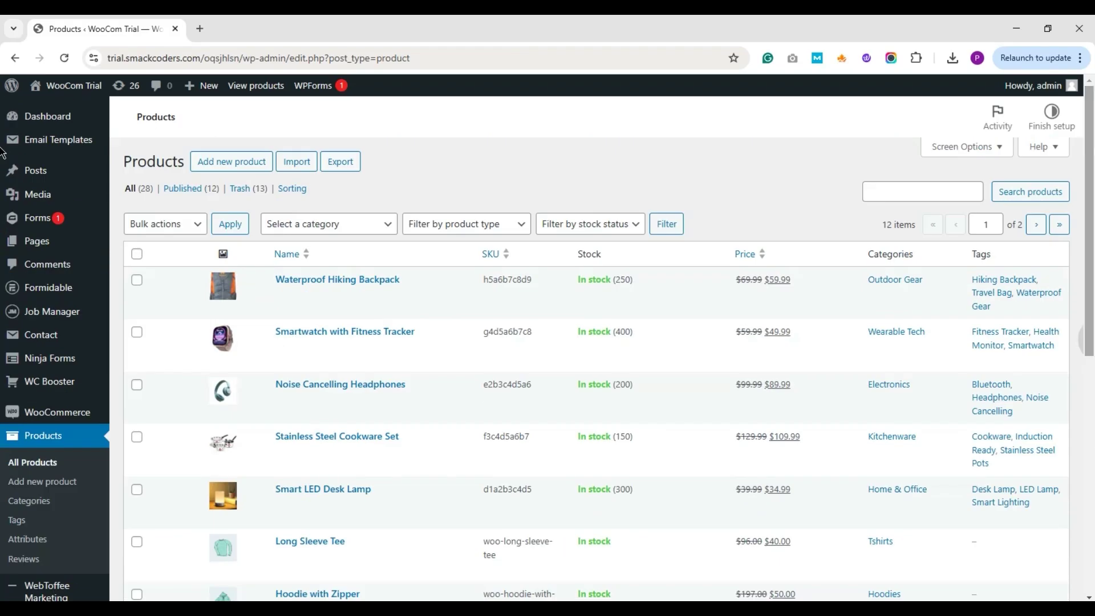
scroll(2, 152, down, 7)
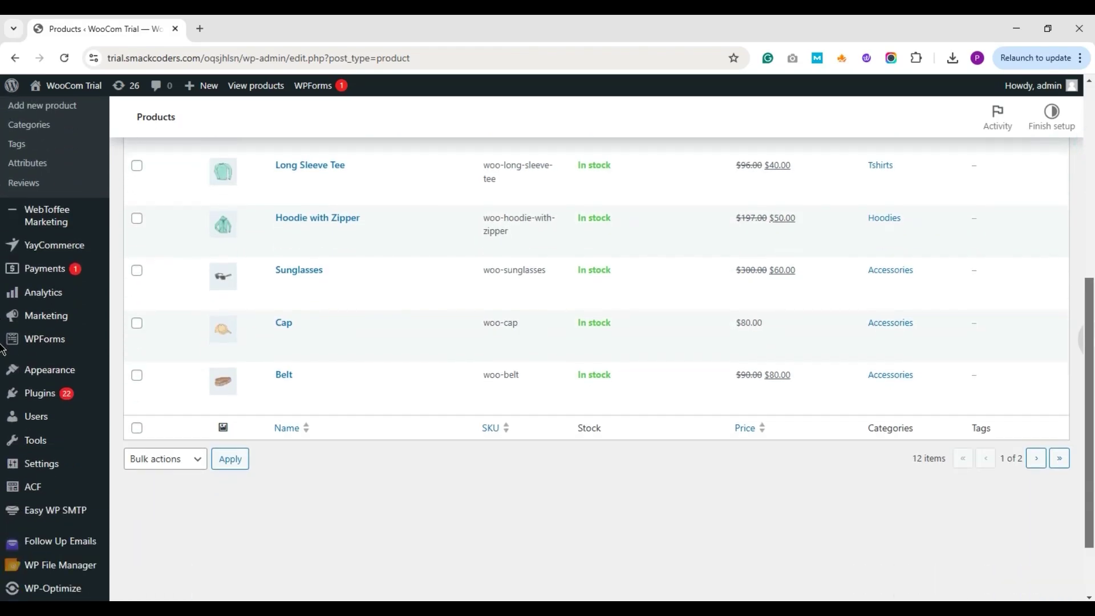
scroll(2, 371, up, 6)
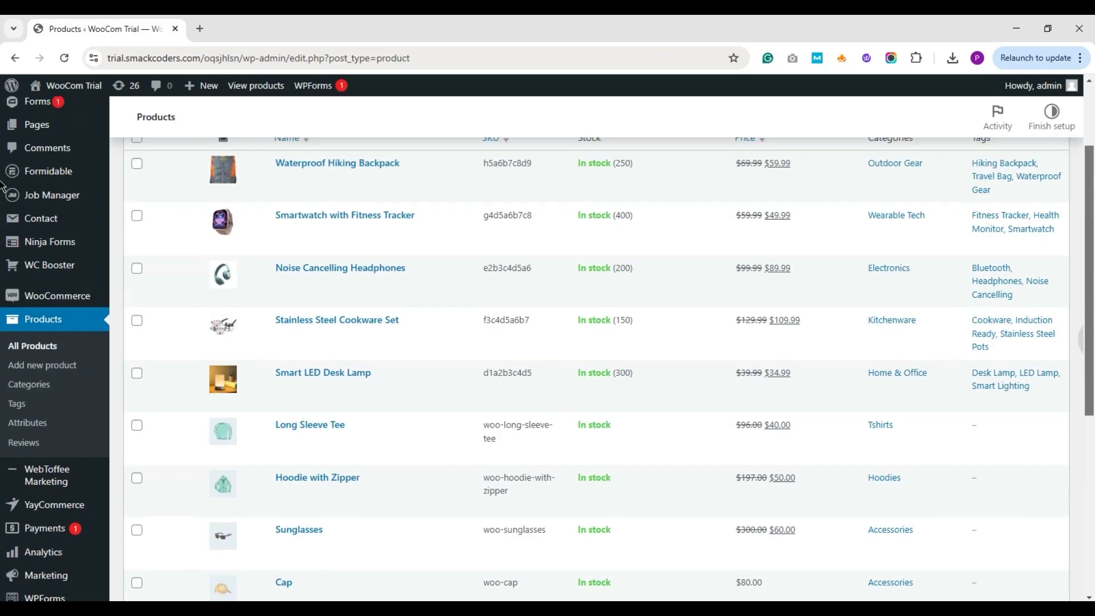
- Leave the product list and open the Export section of Ultimate CSV Importer PRO
scroll(2, 171, up, 2)
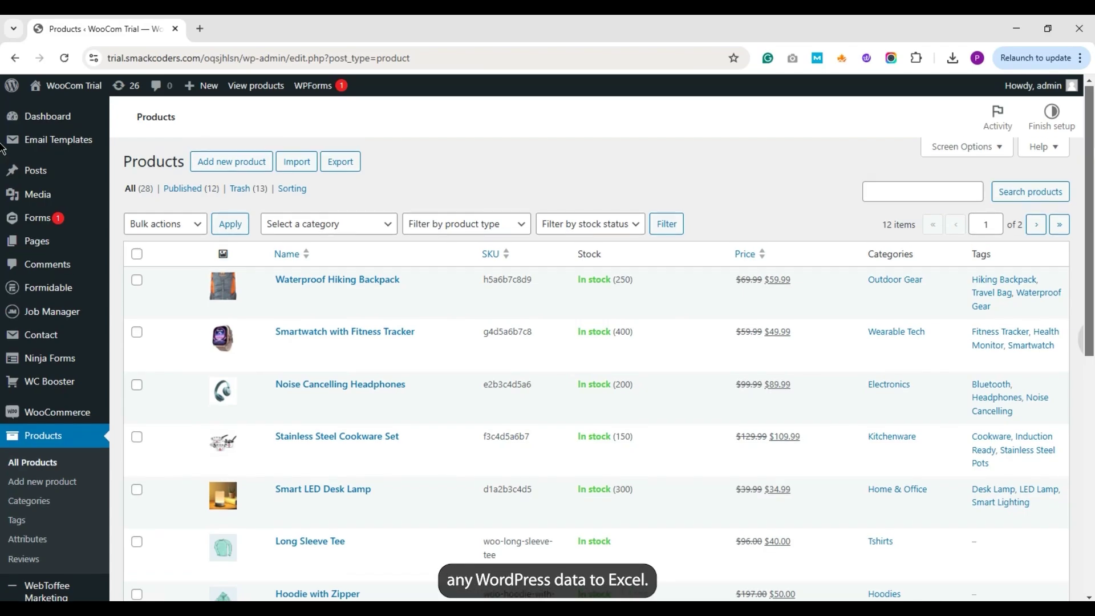
scroll(2, 171, down, 1)
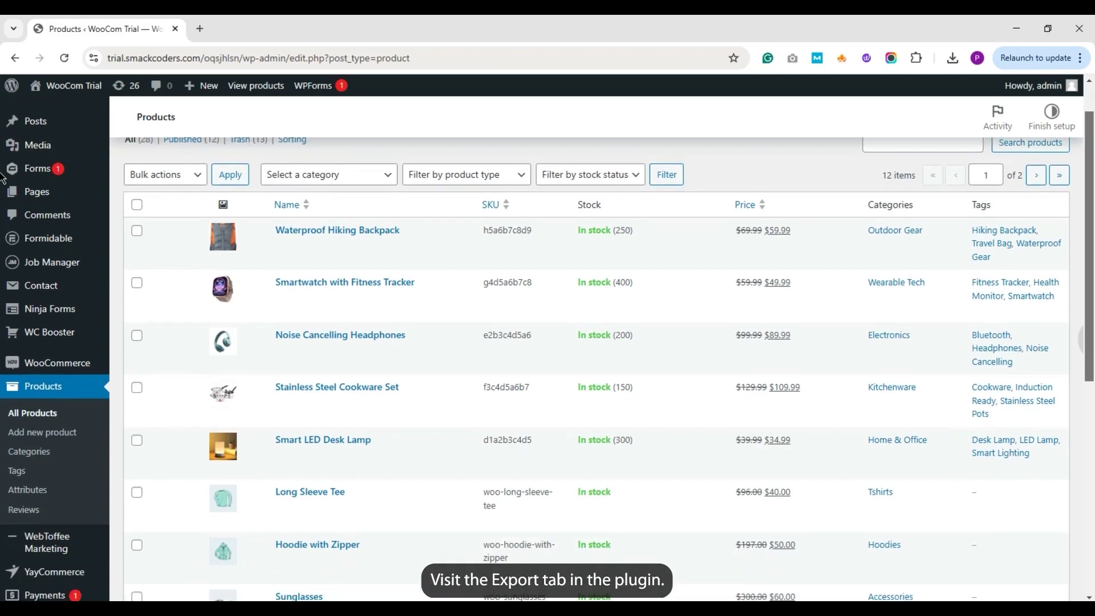
scroll(2, 178, down, 6)
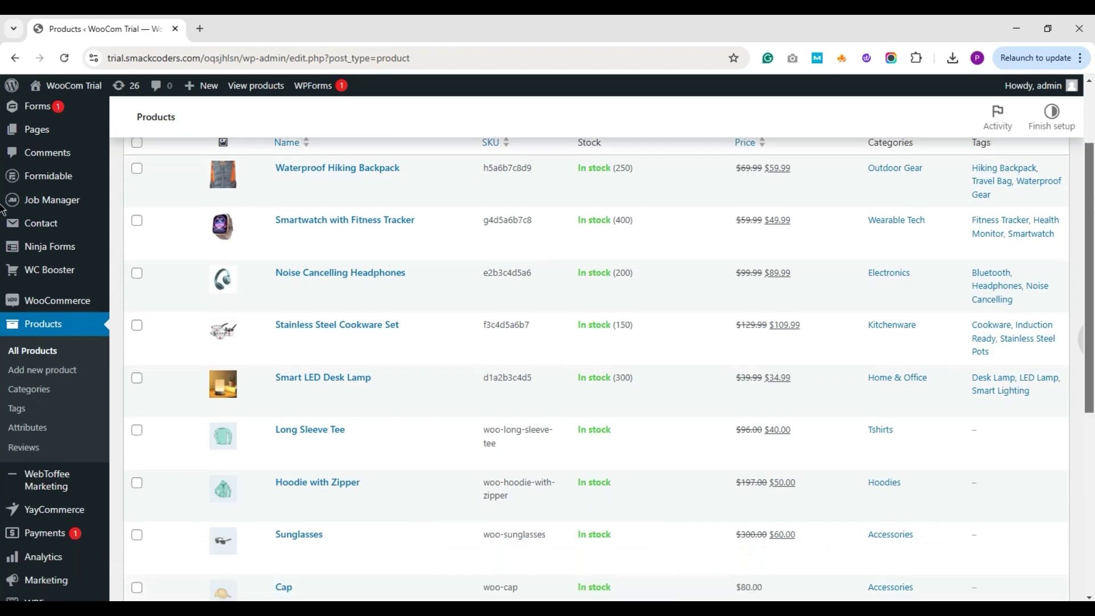
scroll(3, 376, down, 1)
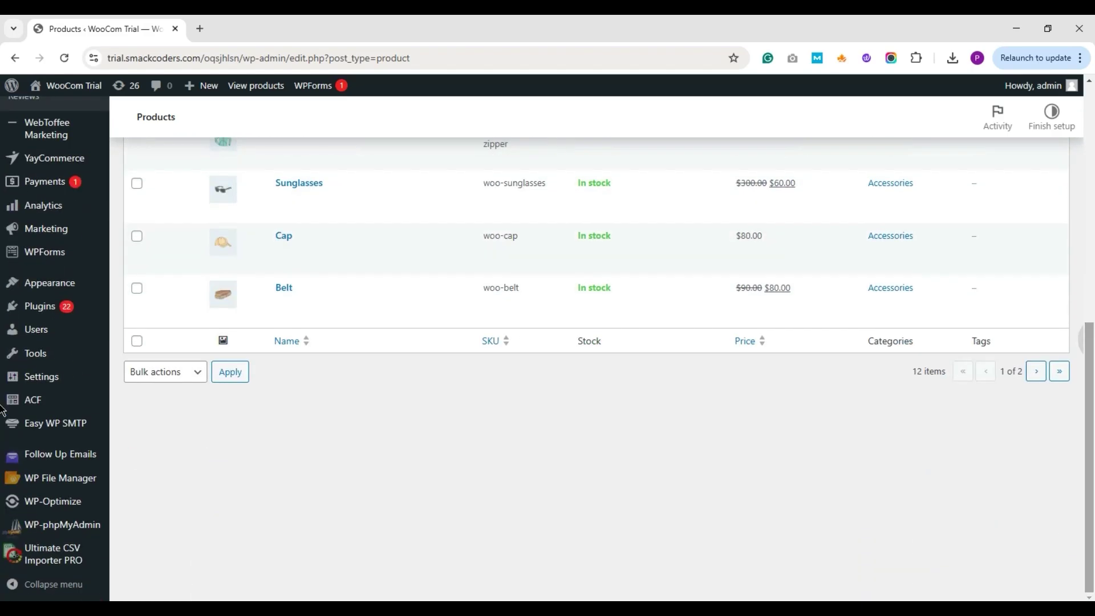
click(81, 553)
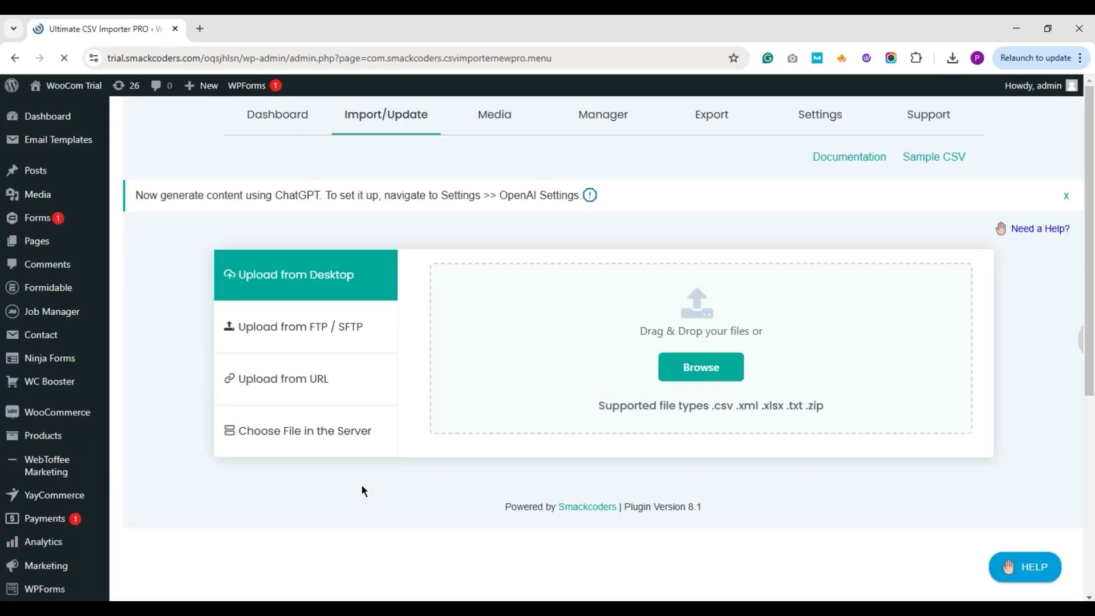
click(710, 119)
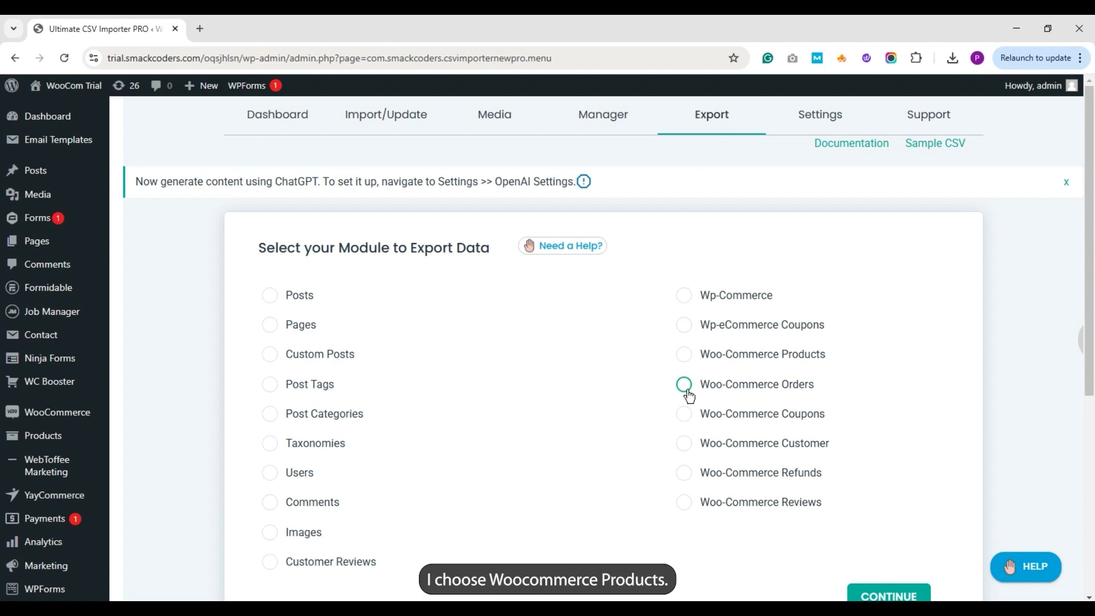
- Choose Woo-Commerce Products as the module to export and create a new mapping instead of using the saved template
click(685, 355)
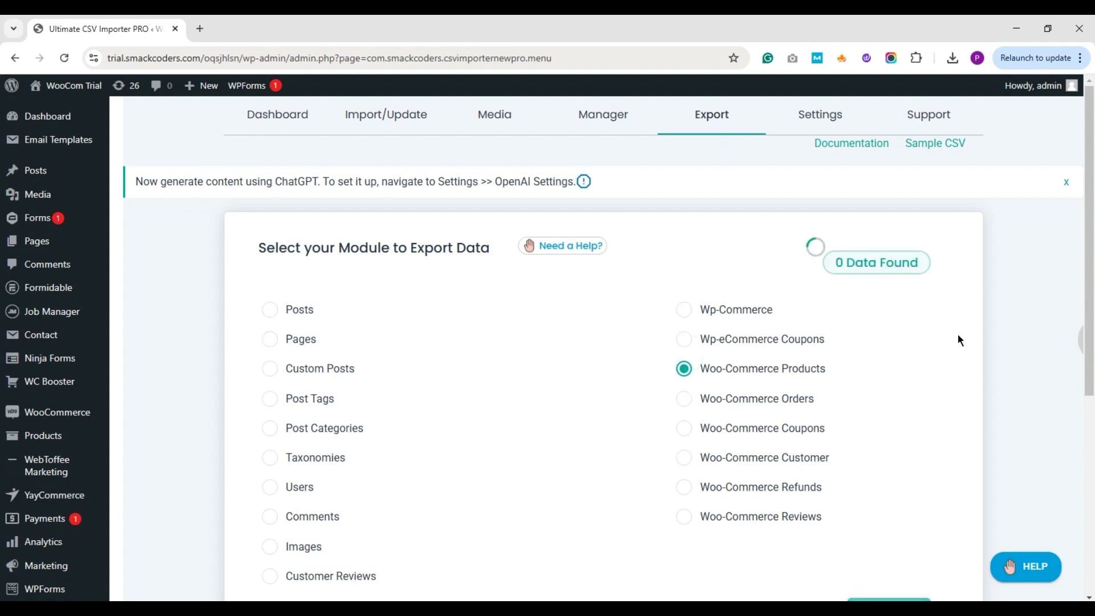
drag(1092, 296, 1094, 334)
scroll(2, 342, down, 1)
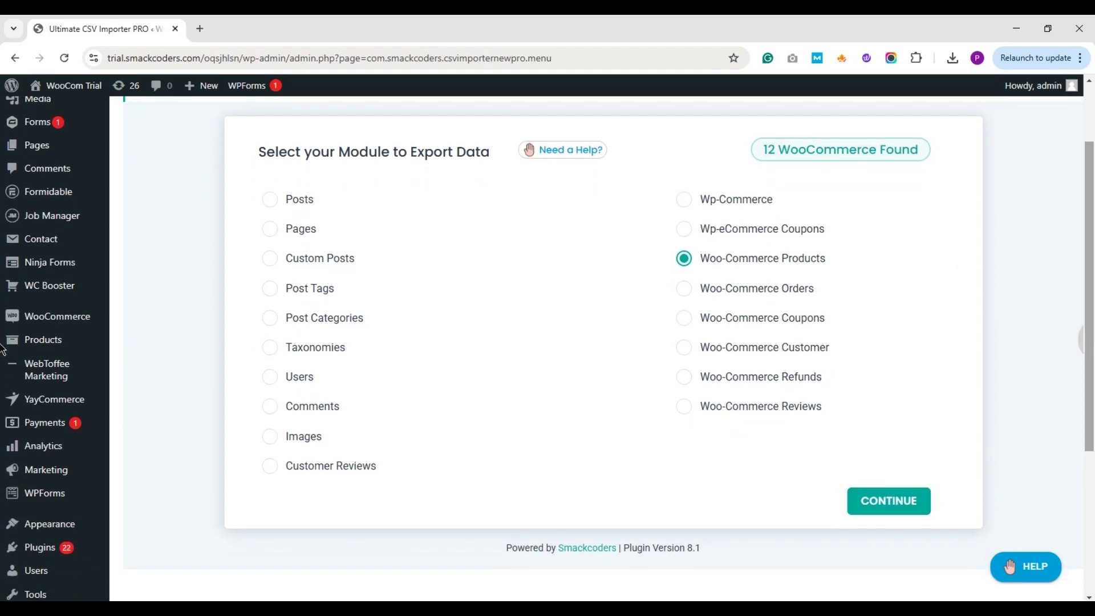
click(891, 505)
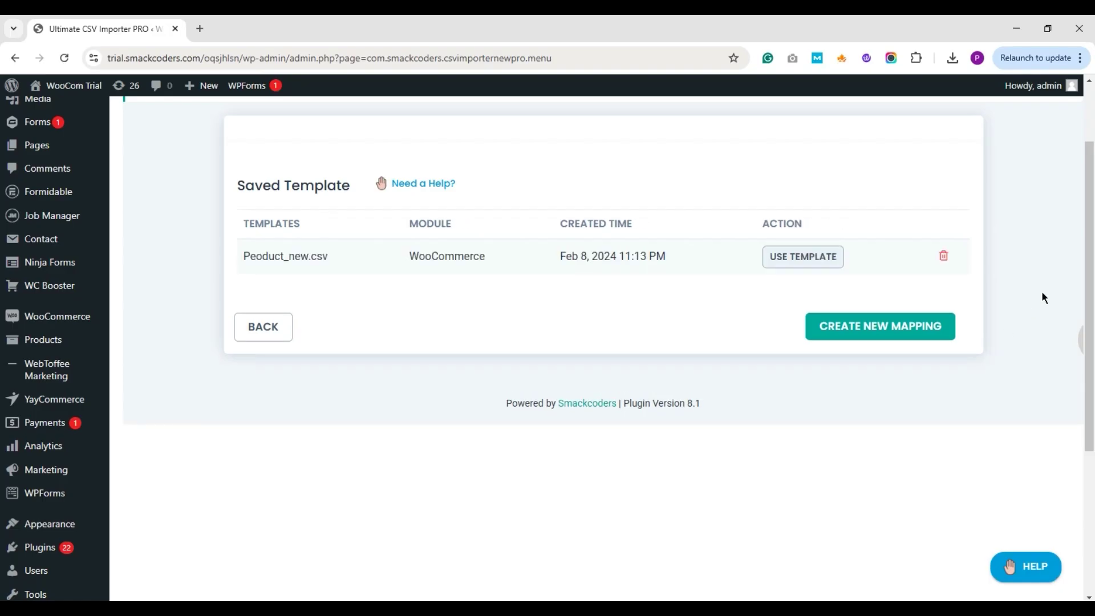
click(911, 326)
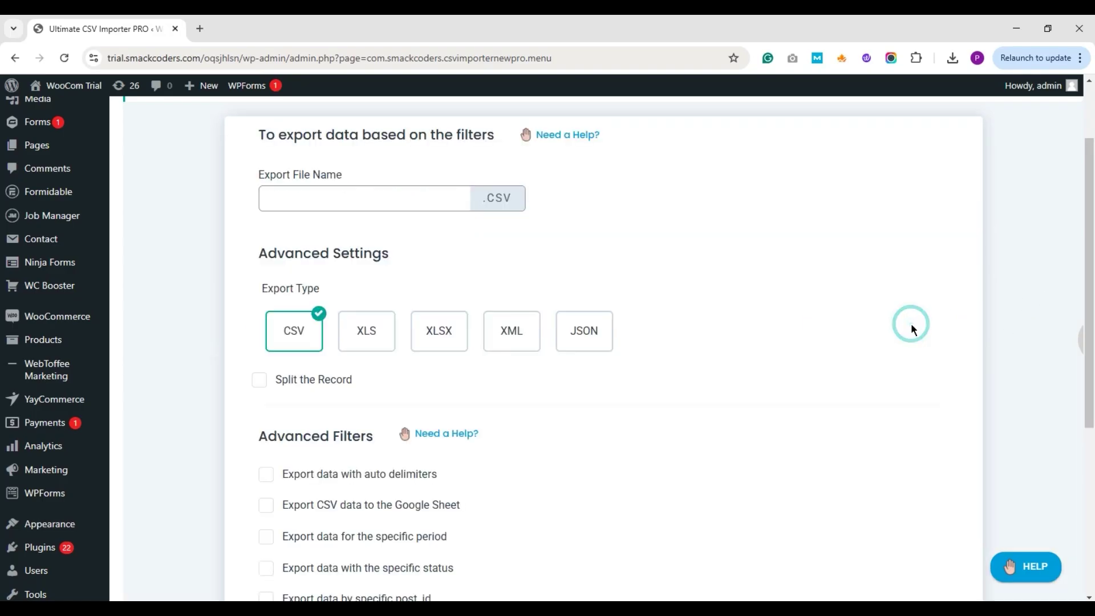
- Name the export file product-exp(5) and set the export type to XLSX
click(426, 194)
text(product-exp(5))
click(634, 224)
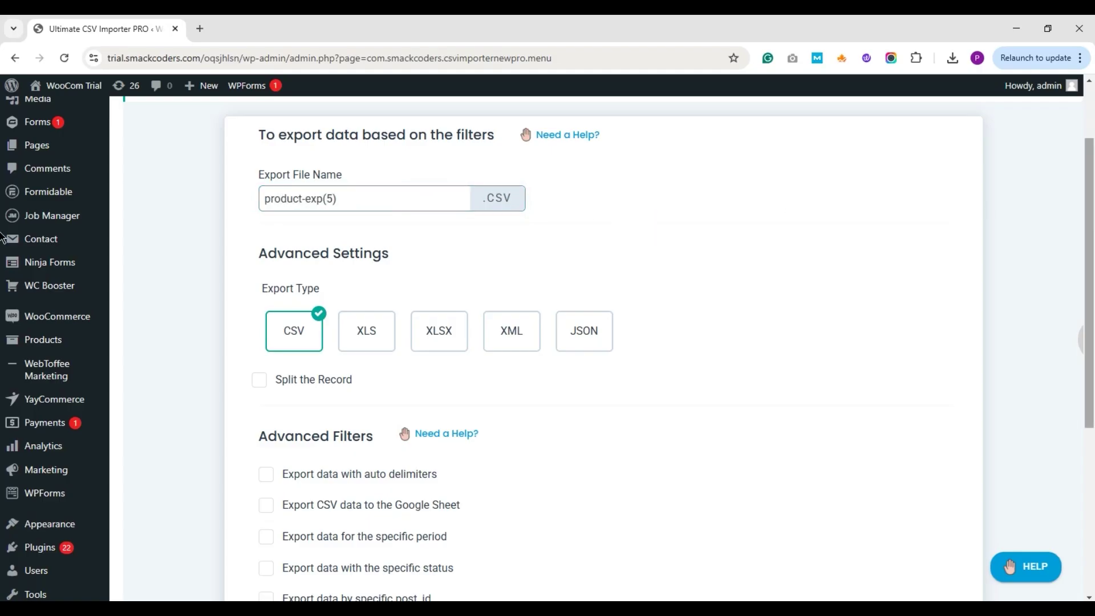
scroll(1068, 262, down, 1)
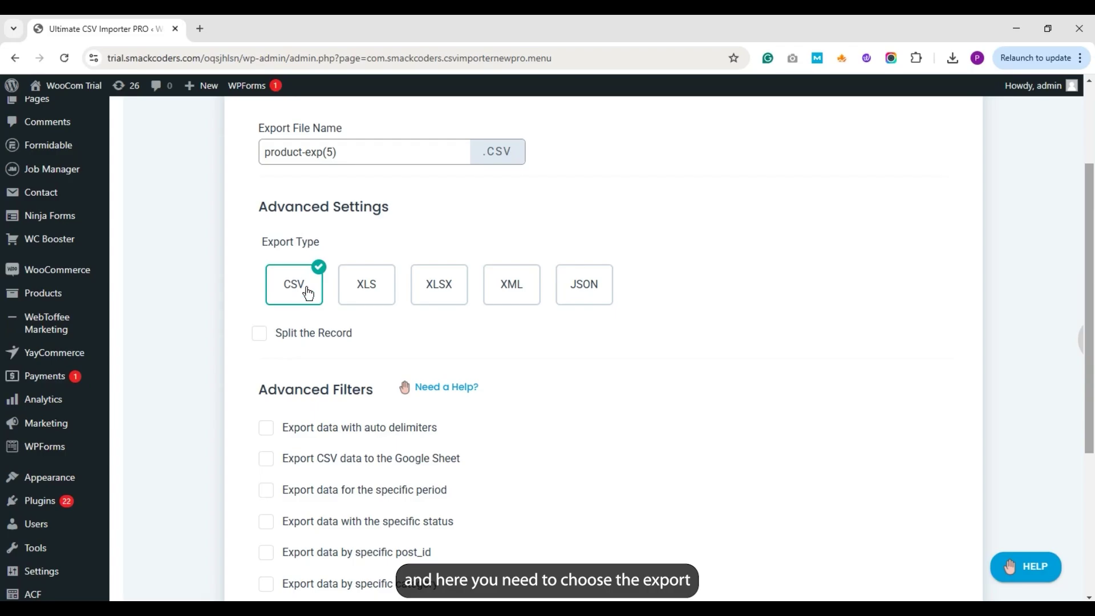
click(442, 293)
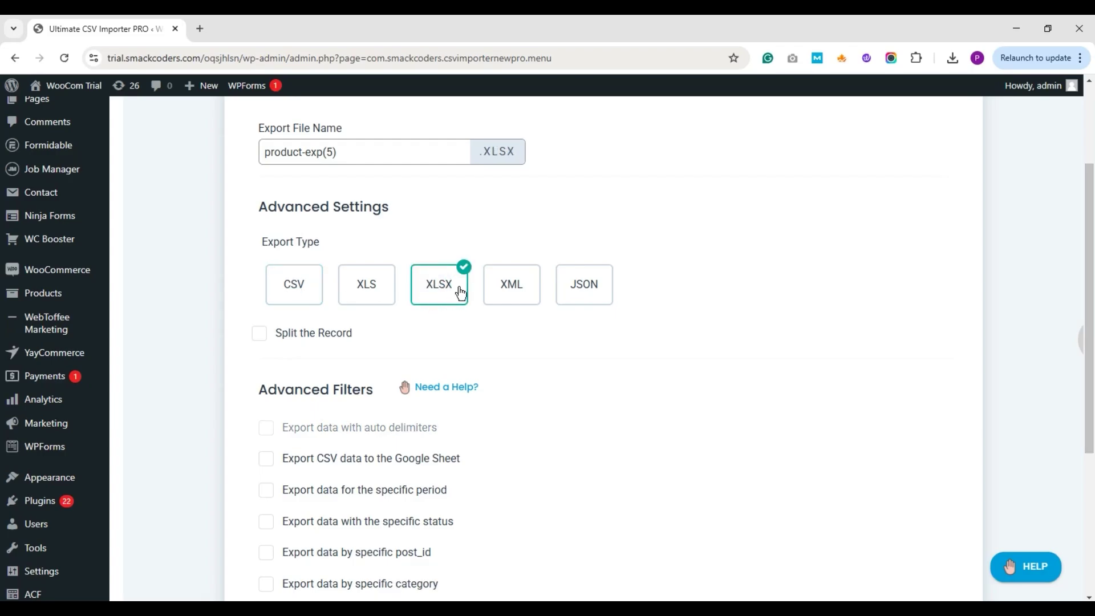
scroll(747, 259, down, 2)
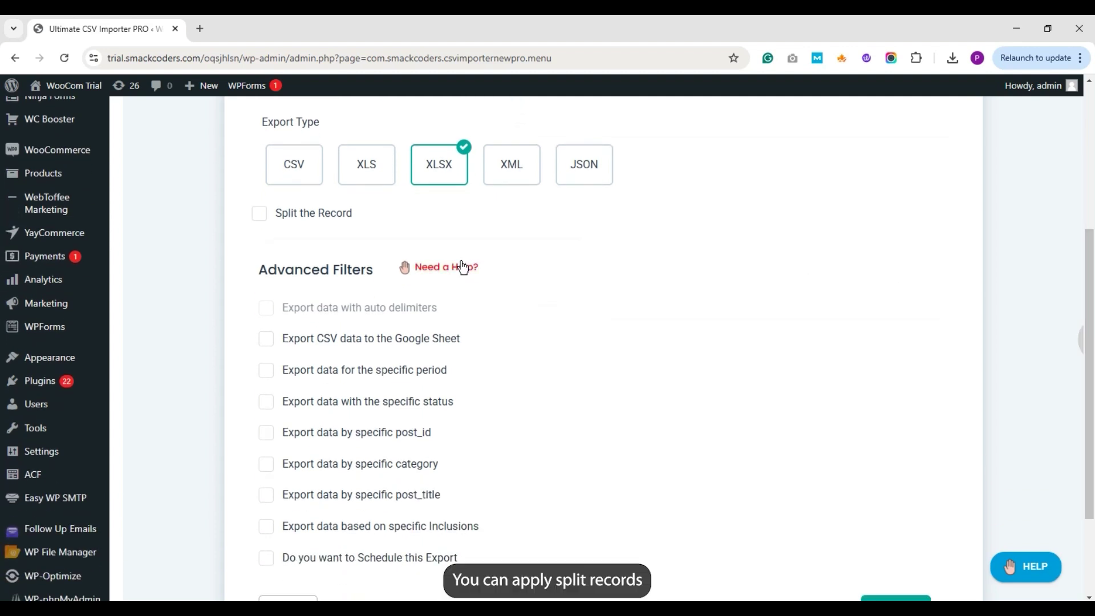
click(267, 216)
click(284, 241)
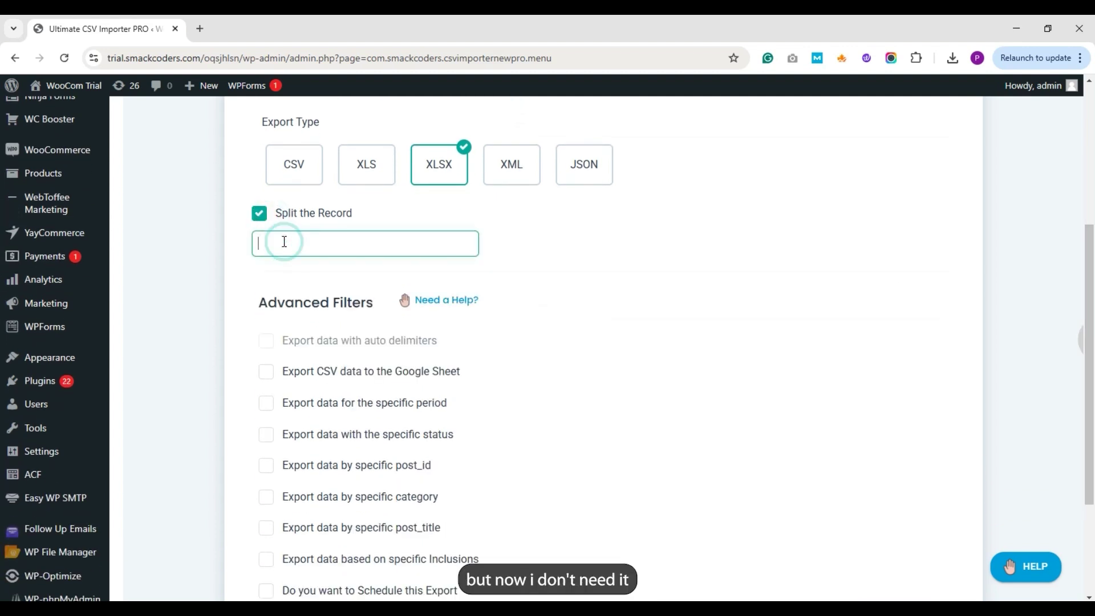
click(260, 213)
- Run the WooCommerce product export without any advanced filters
scroll(758, 320, down, 2)
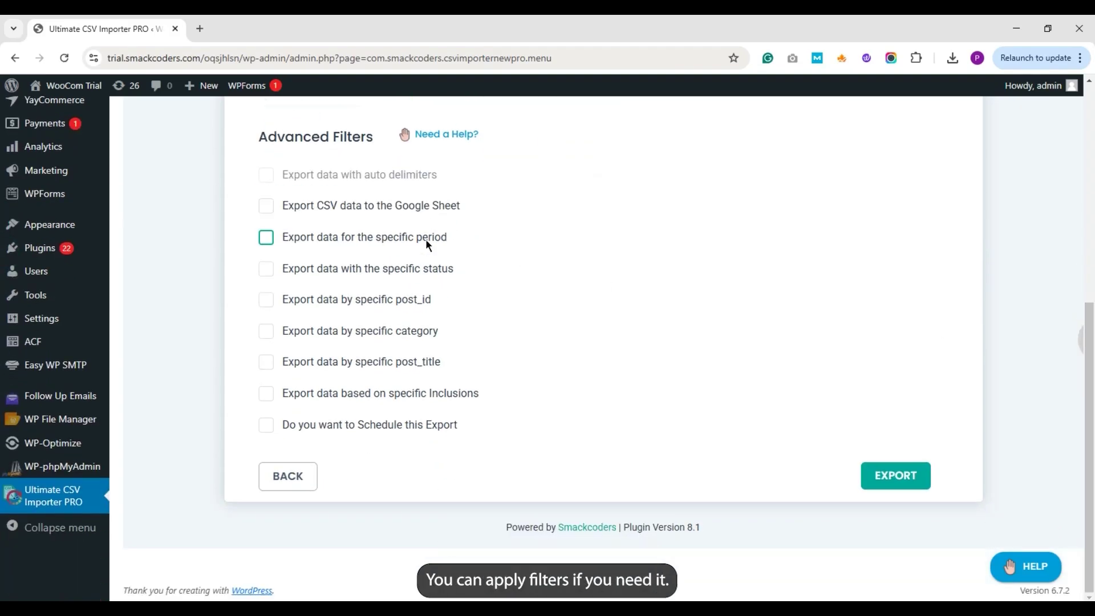
scroll(965, 452, up, 1)
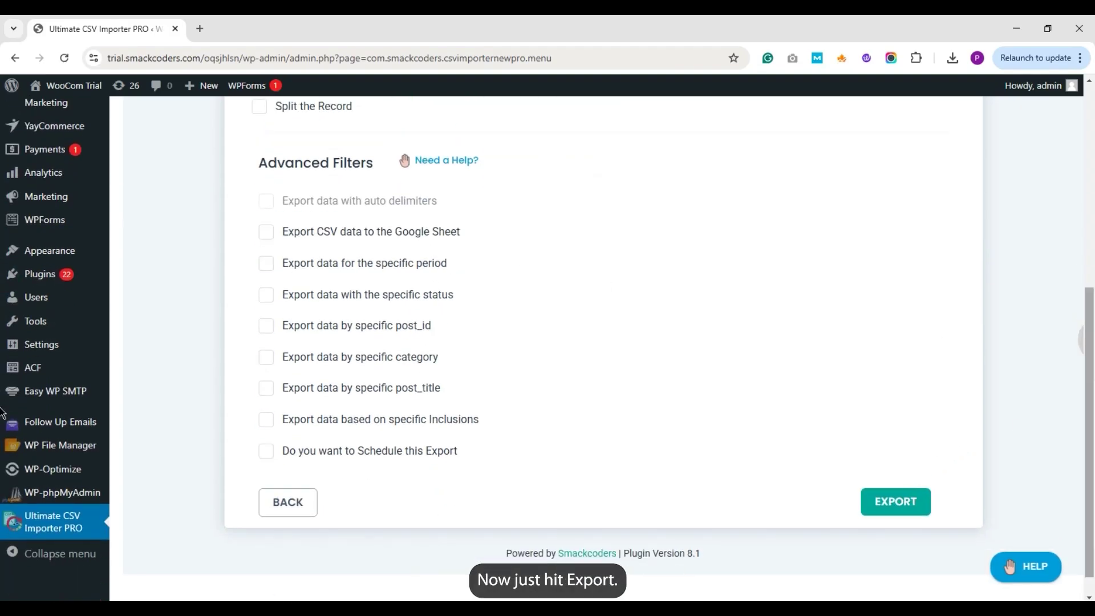
scroll(2, 411, up, 6)
scroll(3, 400, down, 6)
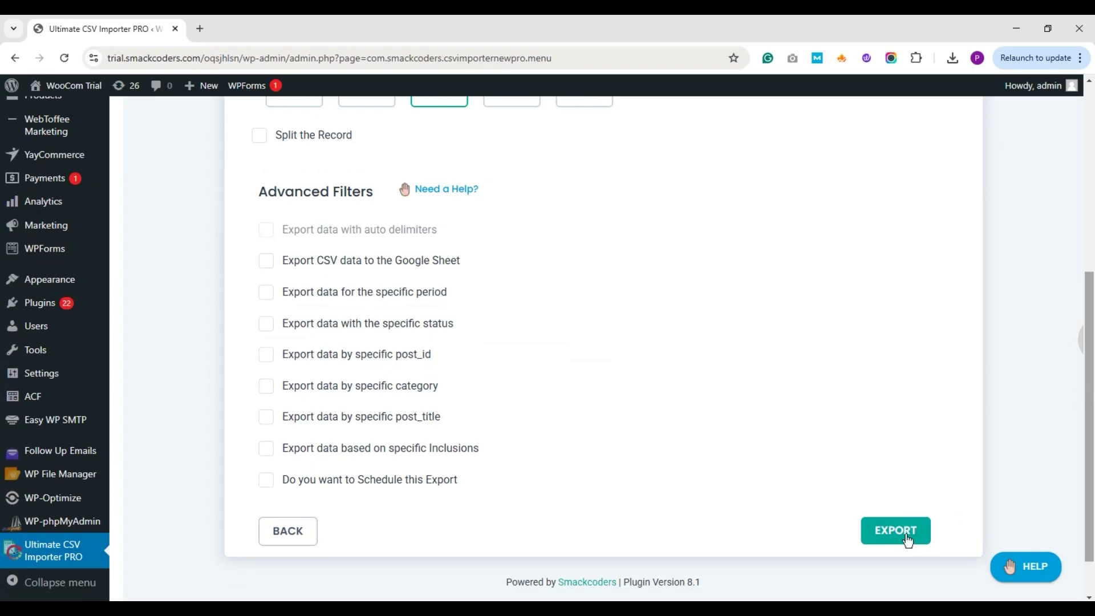
click(906, 532)
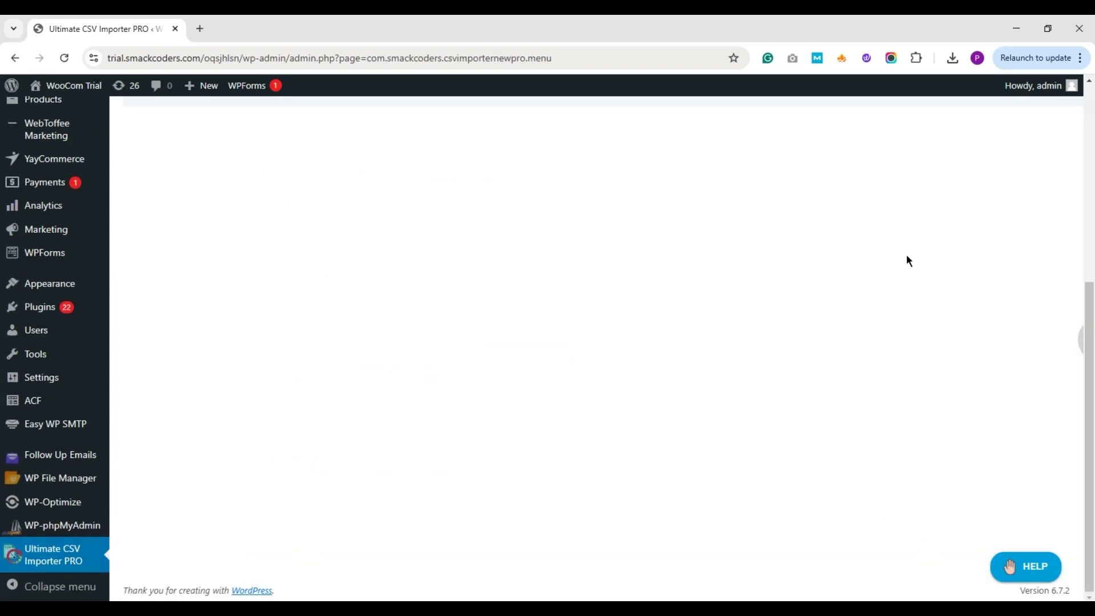
drag(1087, 335, 1090, 215)
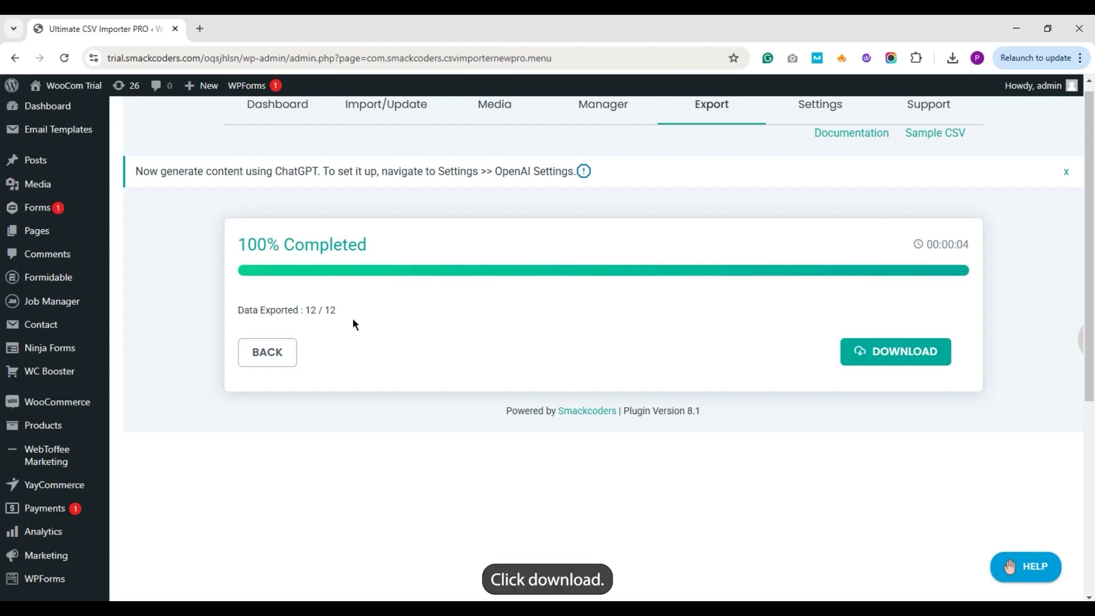
- Download the exported product-exp5.xlsx file and open it in Excel
click(906, 354)
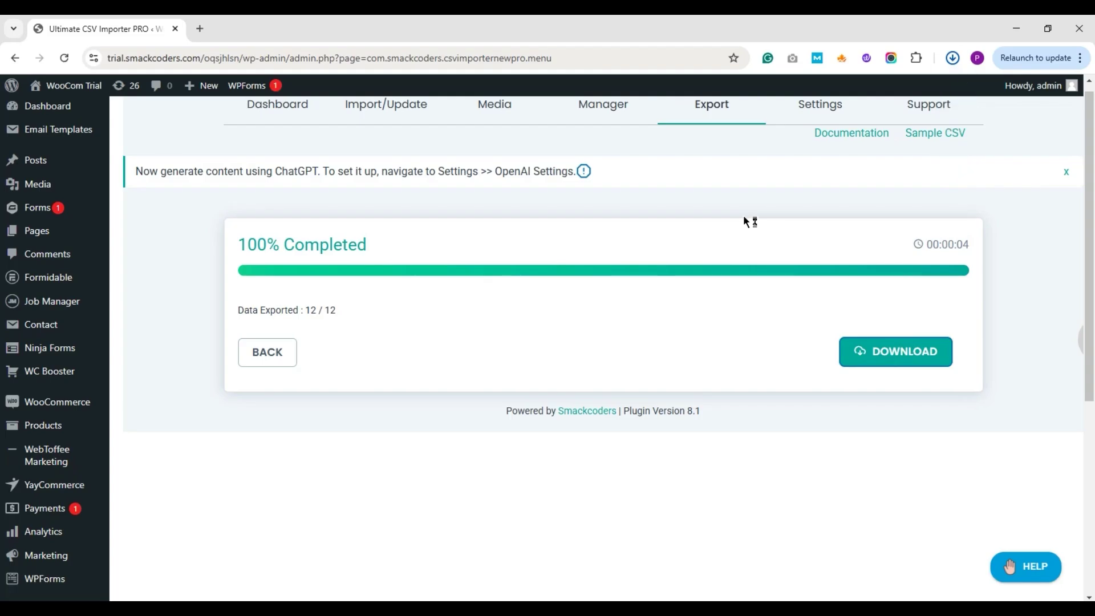
click(945, 58)
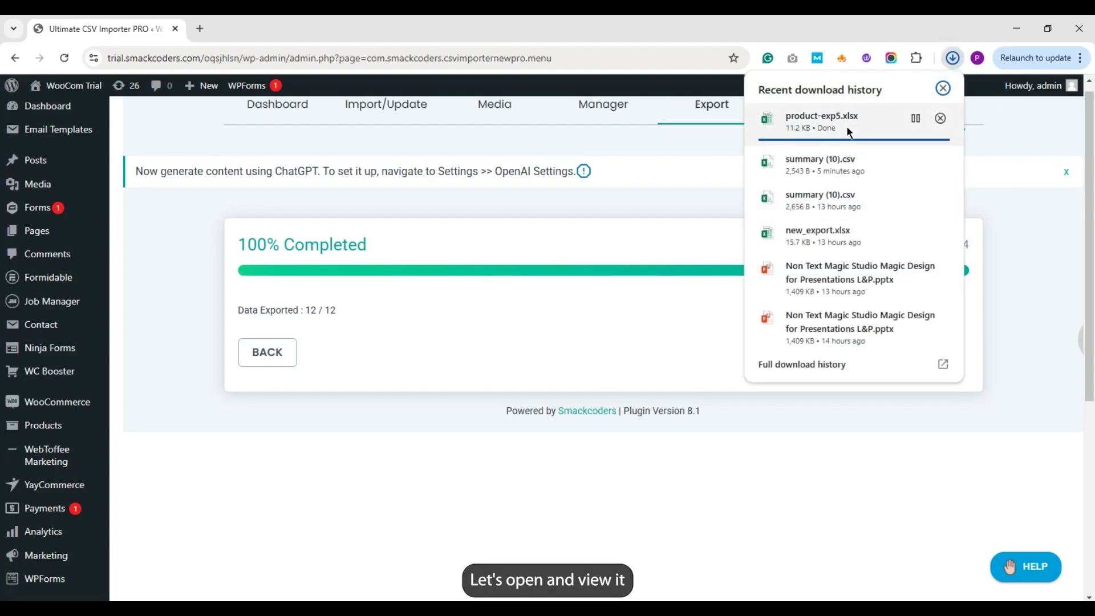
click(846, 131)
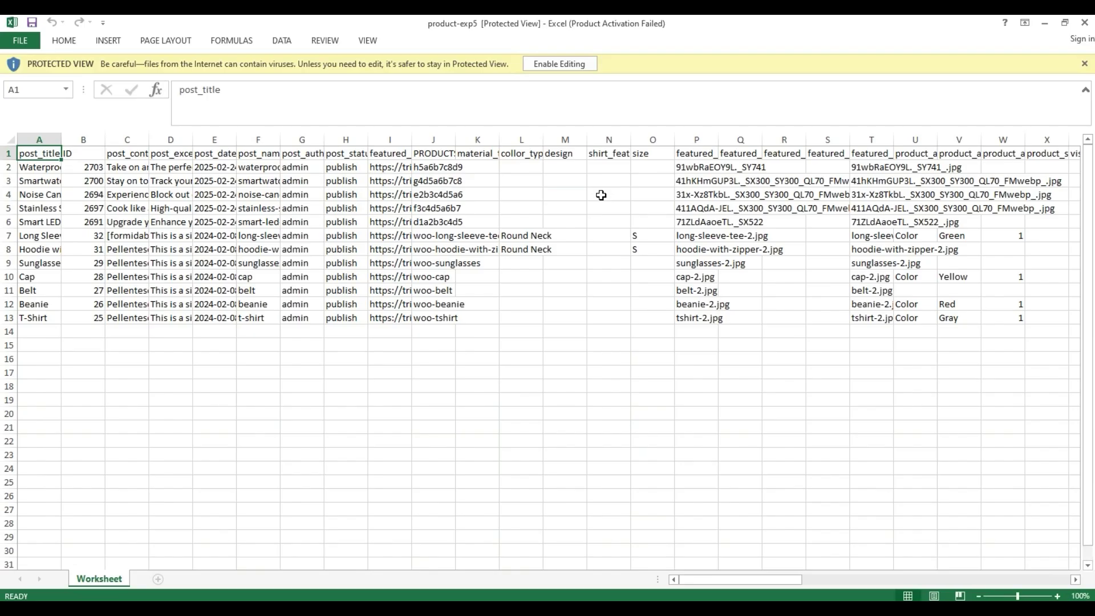
- Examine the exported product sheet across all columns, from titles, IDs and images to stock, prices, dimensions and download fields, and return to the first columns
click(100, 198)
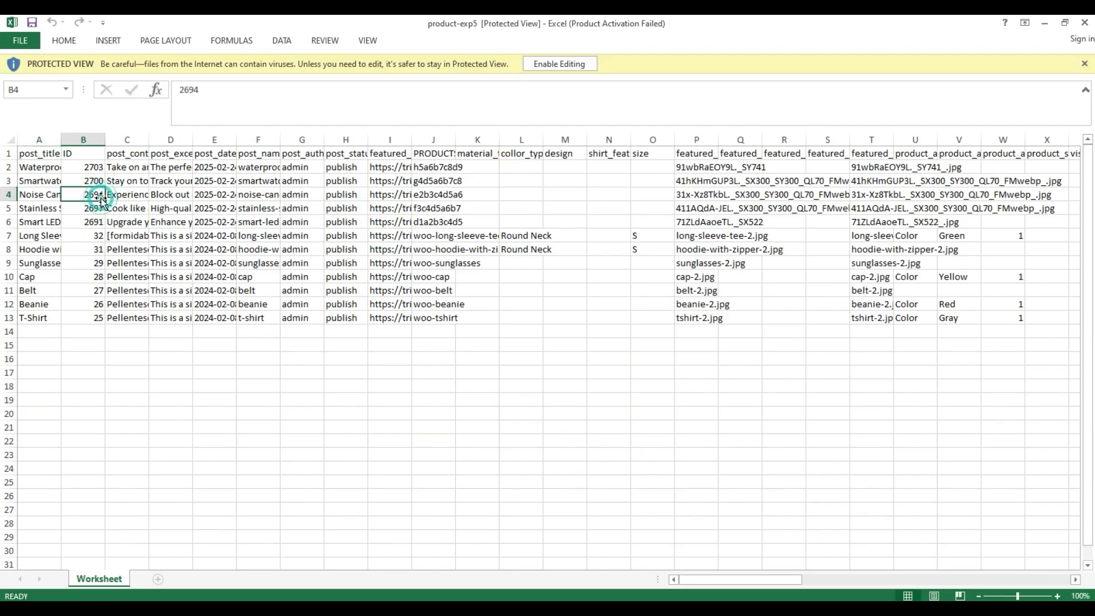
click(65, 259)
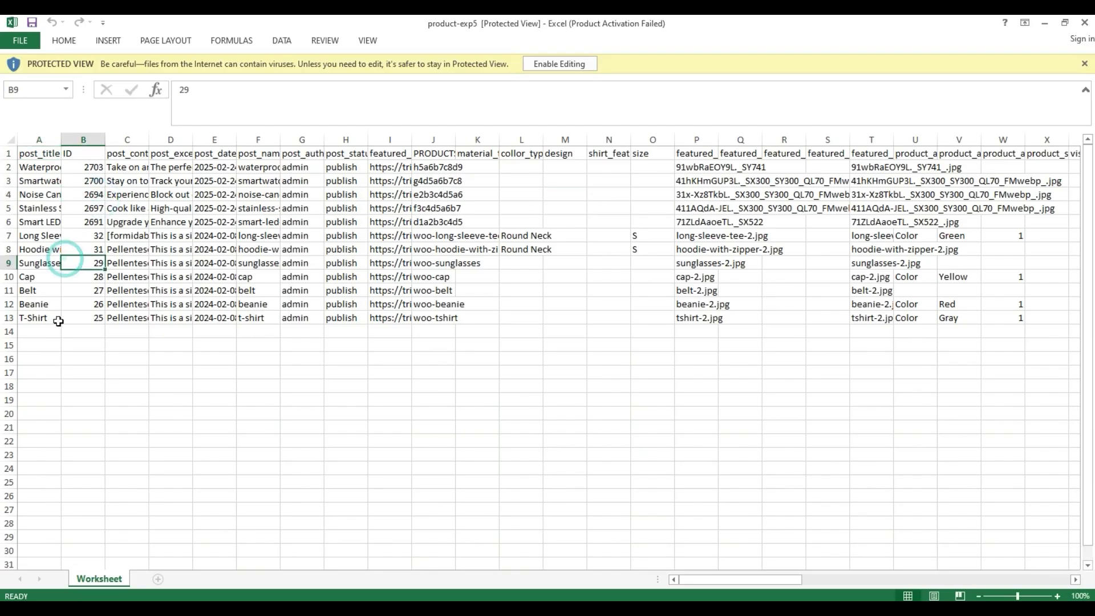
click(95, 185)
key(Right)
key(Right)
key(Right)
key(Right)
key(Right)
key(Right)
key(Right)
key(Right)
key(Right)
key(Right)
key(Right)
key(Right)
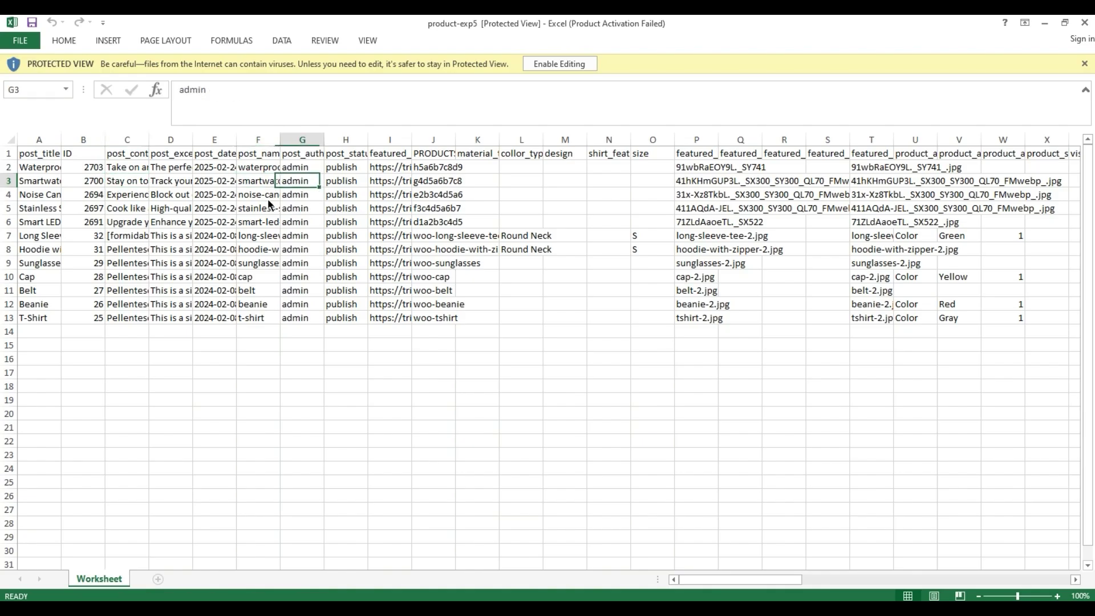
key(Right)
key(Right)
key(Right)
key(Right)
key(Right)
key(Right)
key(Right)
key(Right)
key(Right)
key(Right)
key(Right)
key(Right)
key(Right)
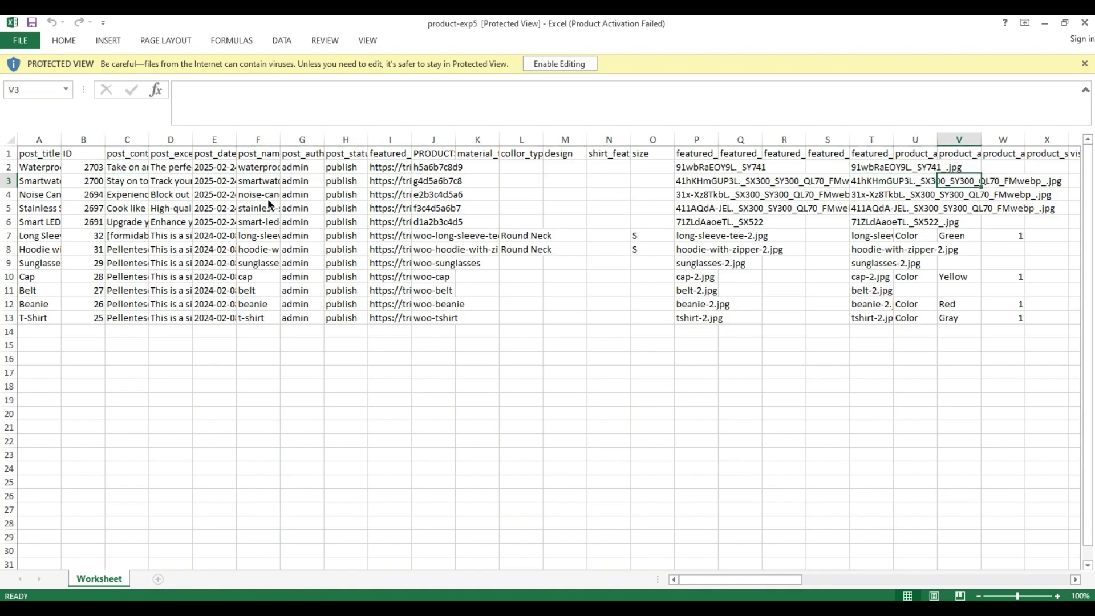
key(Right)
key(Right)
key(Right)
key(Right)
key(Right)
key(Right)
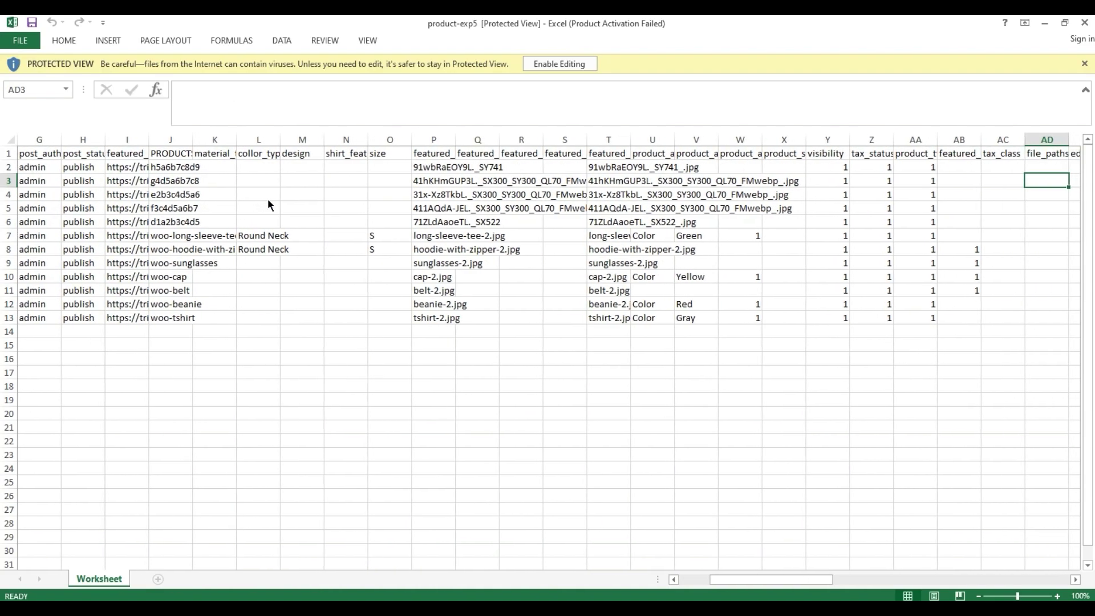
key(Right)
key(Right)
key(Right)
key(Right)
key(Right)
key(Right)
key(Right)
key(Right)
key(Right)
key(Right)
key(Right)
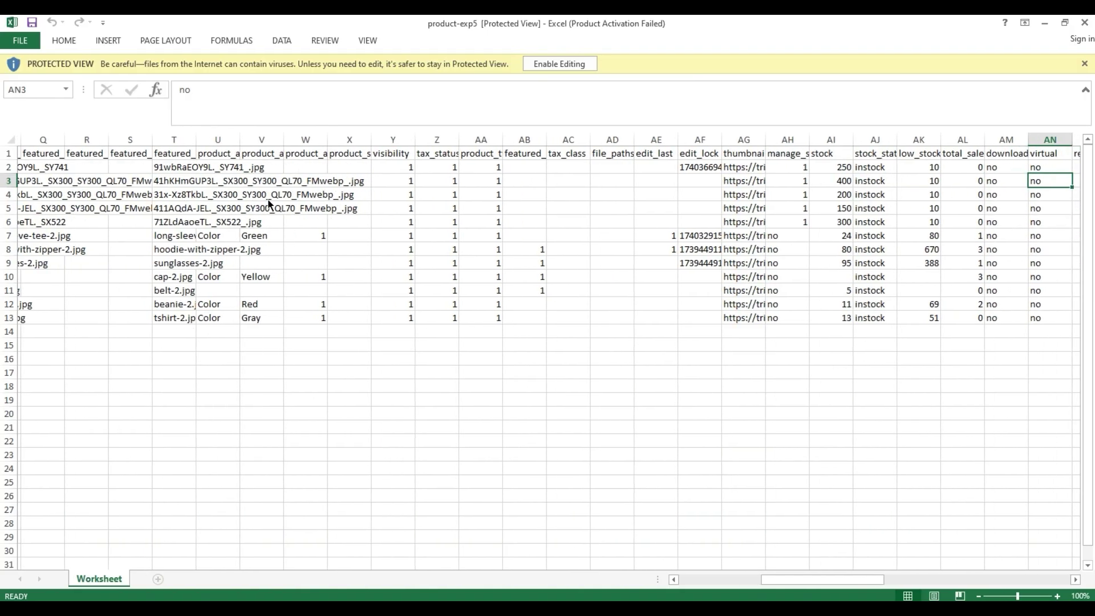
key(Right)
key(Right)
key(Right)
key(Right)
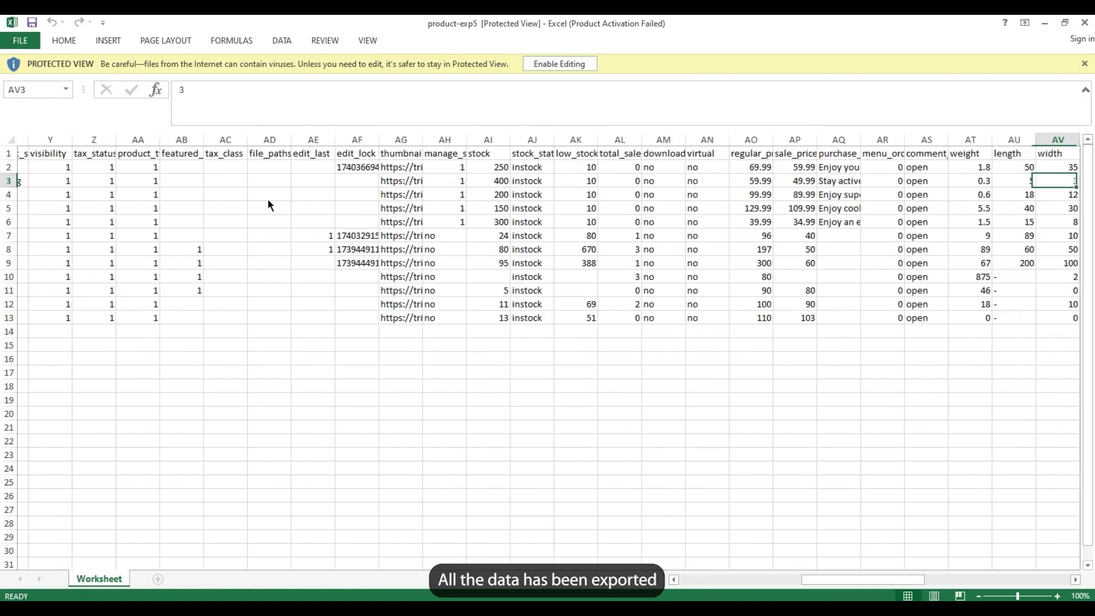
key(Right)
key(Right)
key(Right)
key(Right)
key(Right)
key(Right)
key(Right)
key(Right)
key(Right)
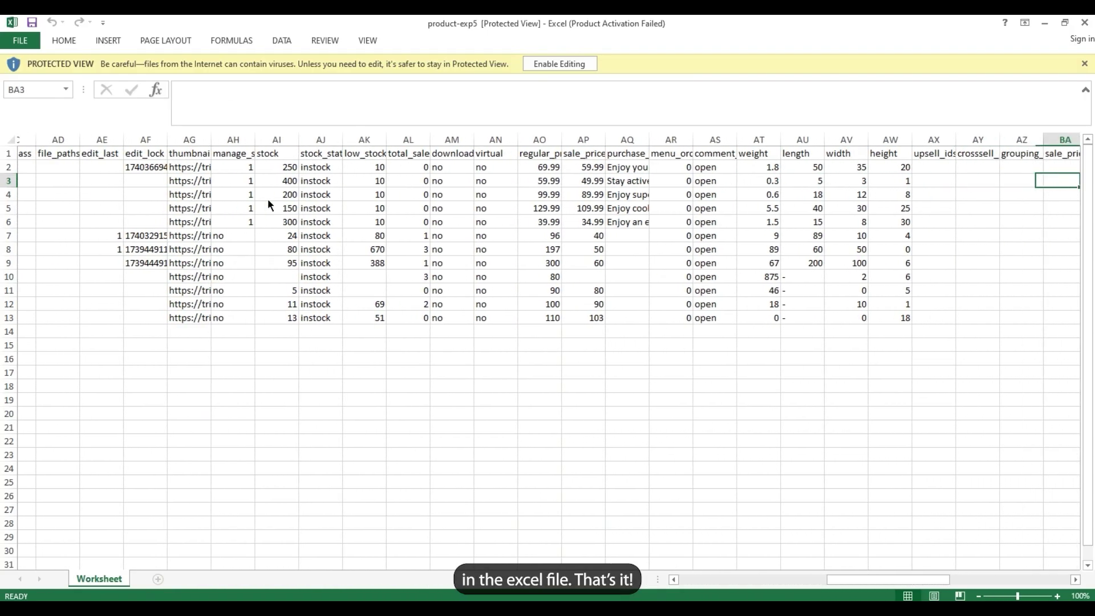
key(Right)
key(Right)
key(Right)
key(Right)
key(Right)
key(Right)
key(Right)
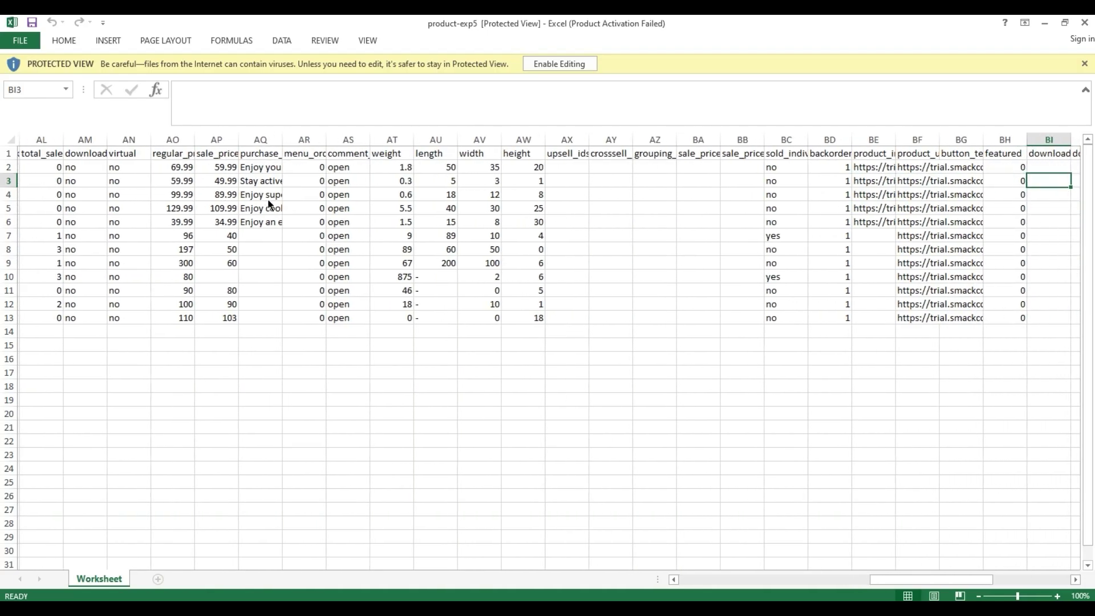
key(Right)
key(Right)
key(Right)
key(Right)
key(Right)
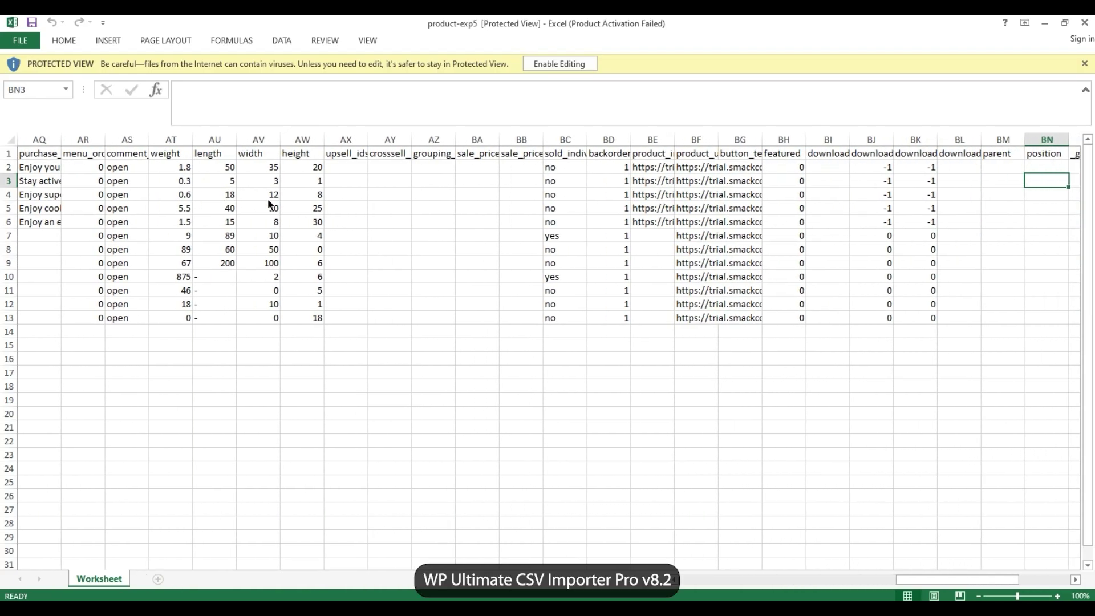
key(Right)
key(Right)
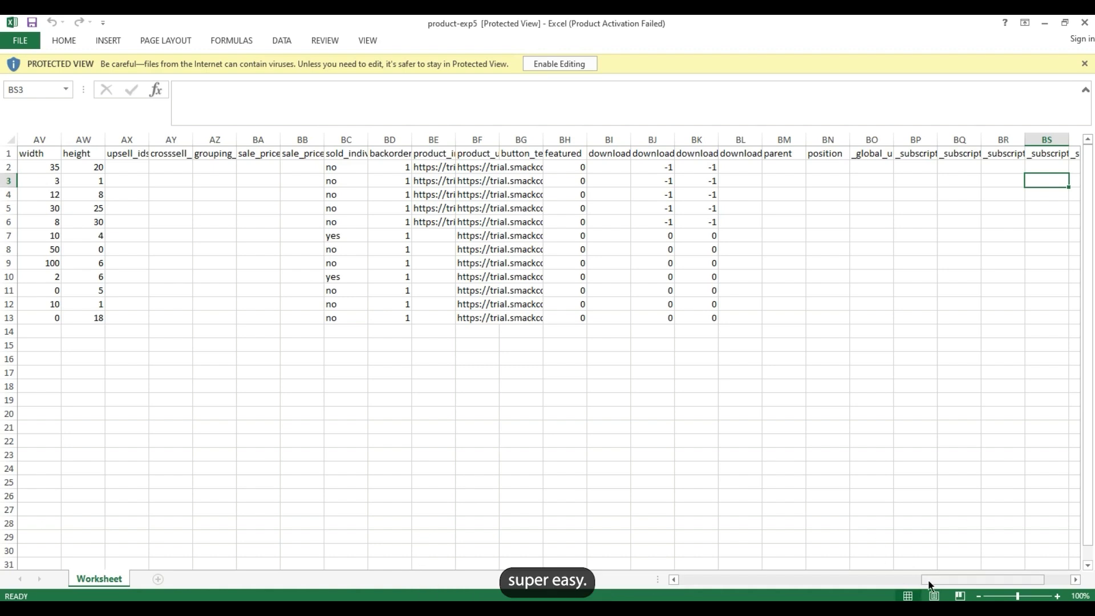
drag(933, 582, 609, 586)
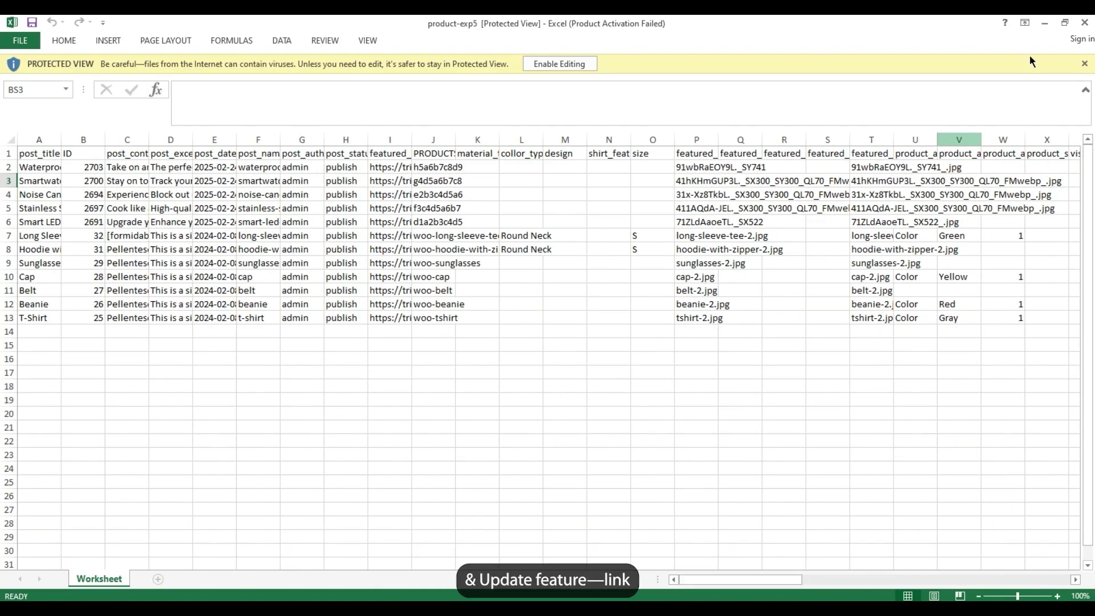
- Minimize both Excel workbooks and open the plugin's Import/Update page in the browser
click(1047, 22)
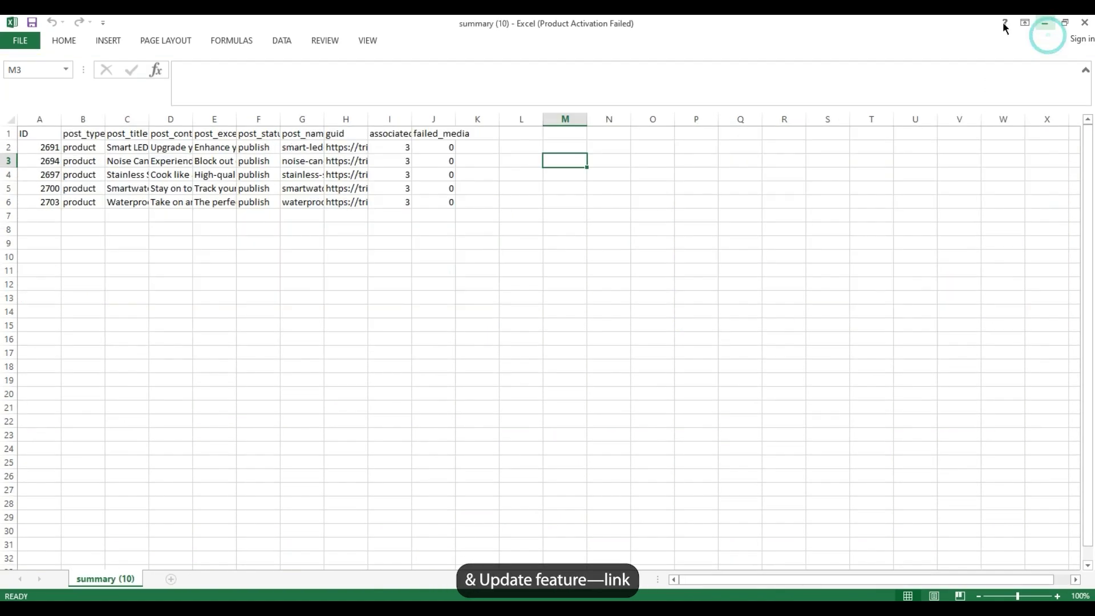
click(1047, 23)
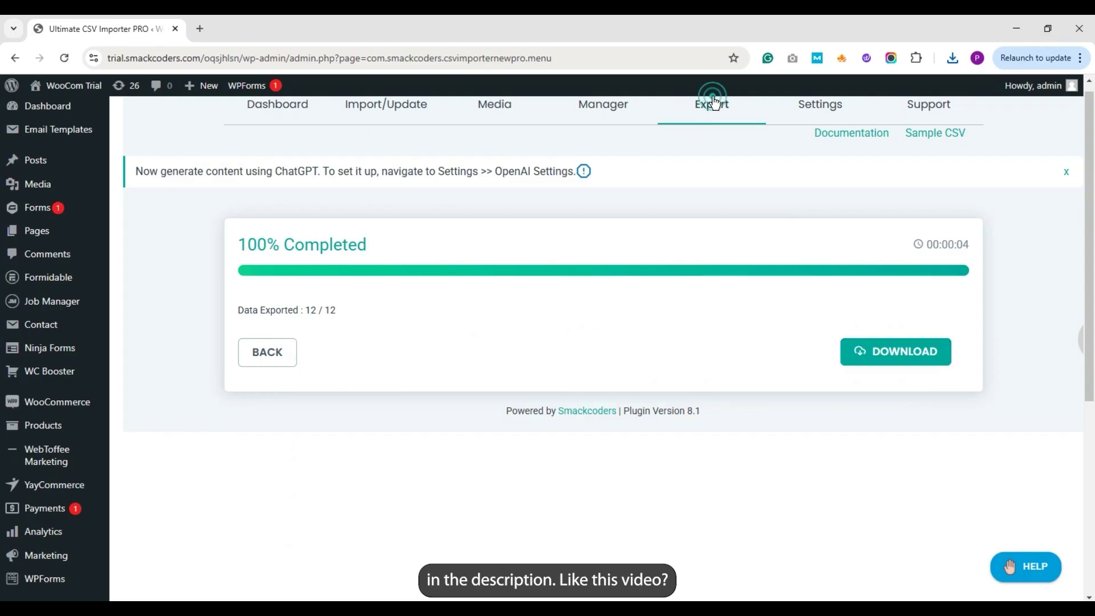
click(392, 114)
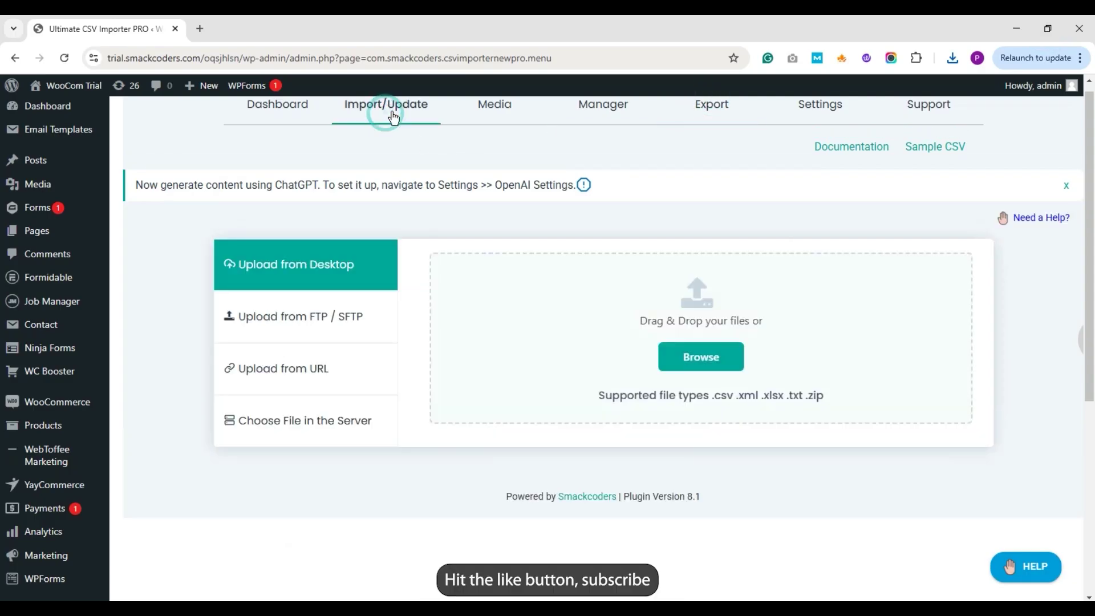
click(539, 142)
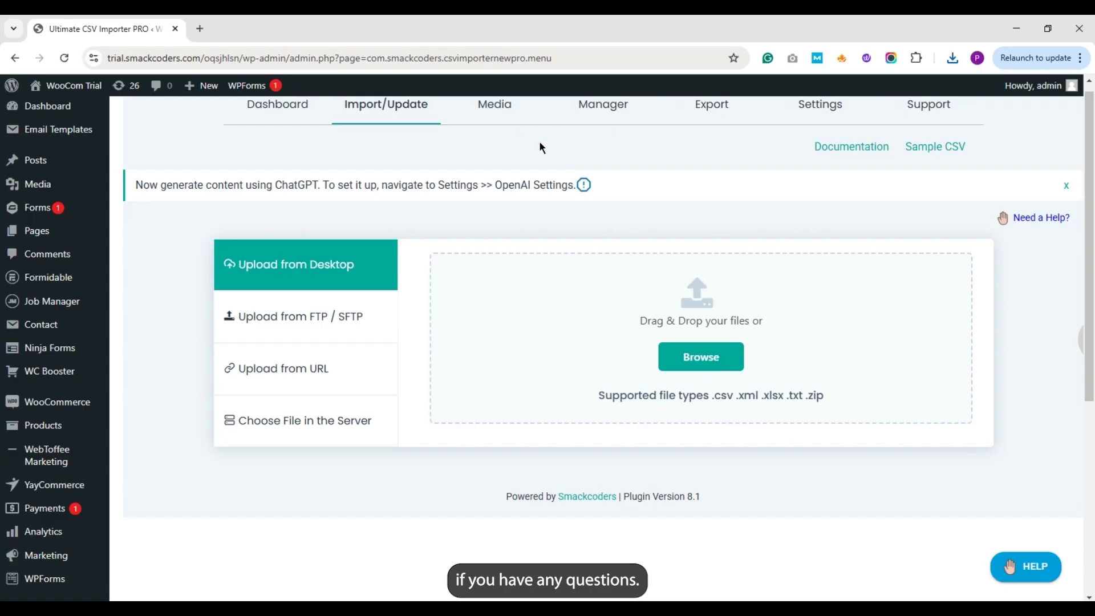